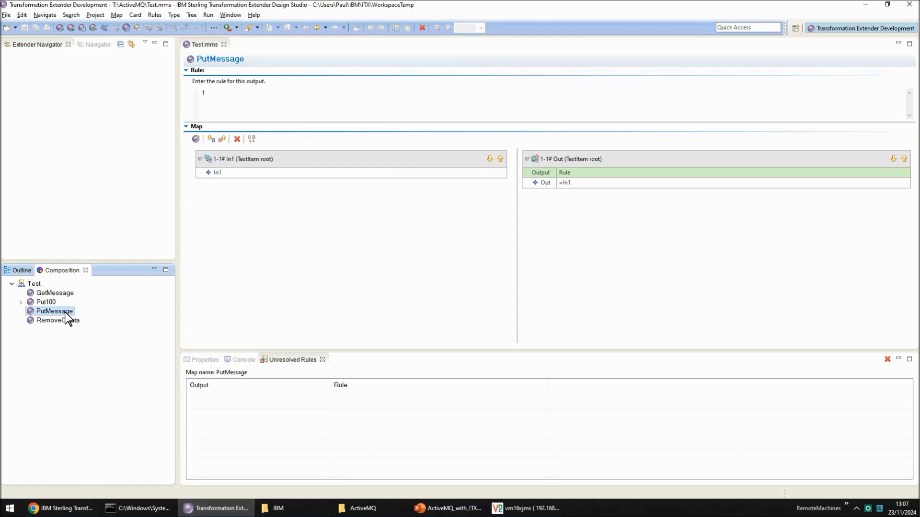
- Review the PutMessage map's In1 input card and Out output card settings, closing both without changes
double_click(367, 160)
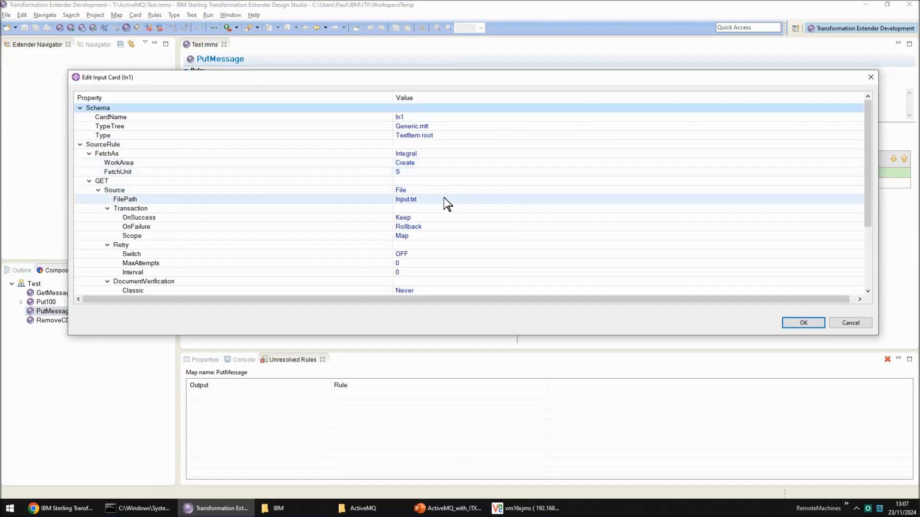
left_click(844, 323)
double_click(573, 159)
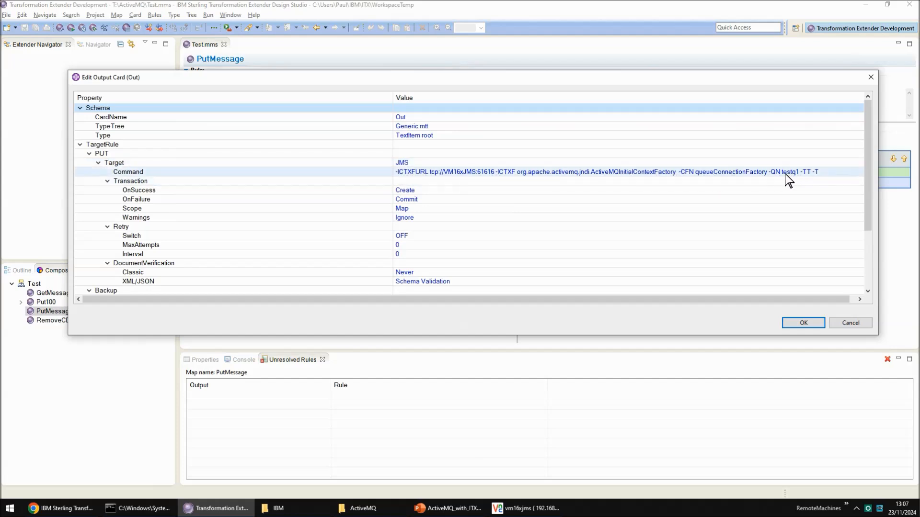
left_click(839, 319)
- Open jndi.properties from the ActiveMQ folder in File Explorer, examine its testq1 queue registration and close the file
left_click(373, 507)
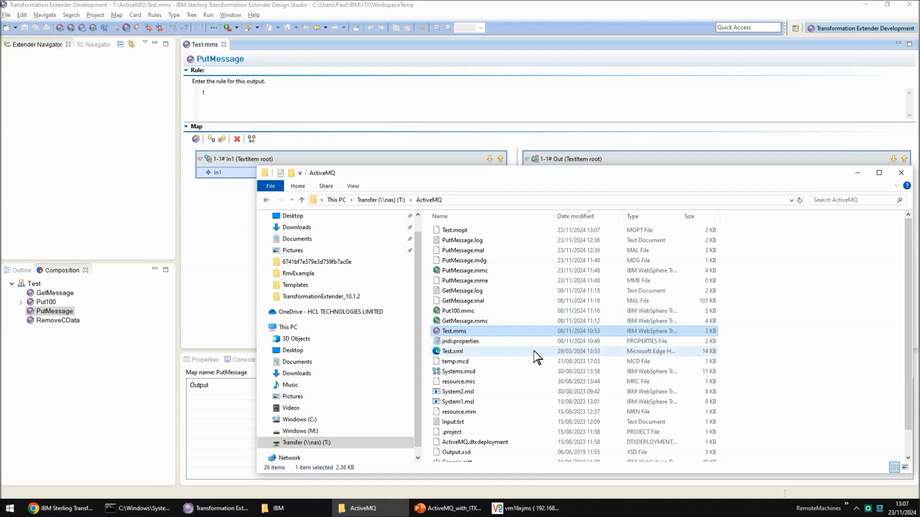
scroll(533, 350, "down", 1)
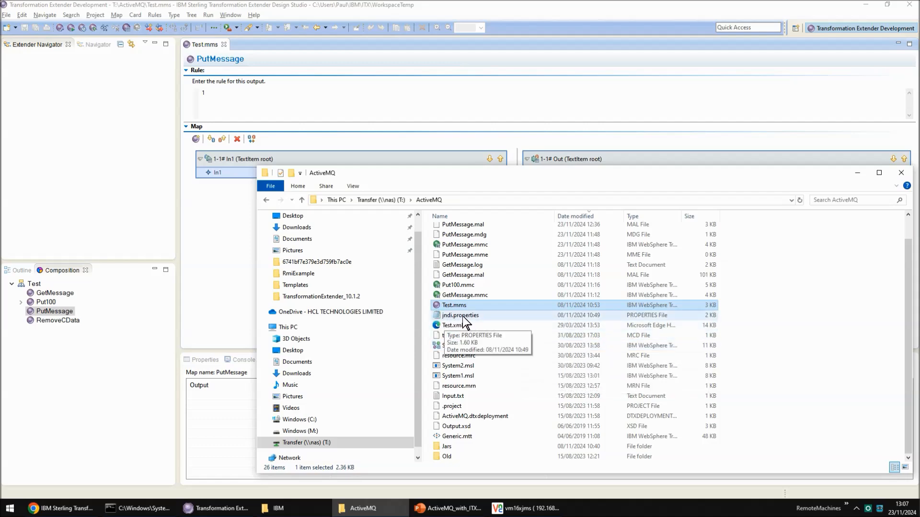
double_click(463, 318)
scroll(401, 277, "down", 2)
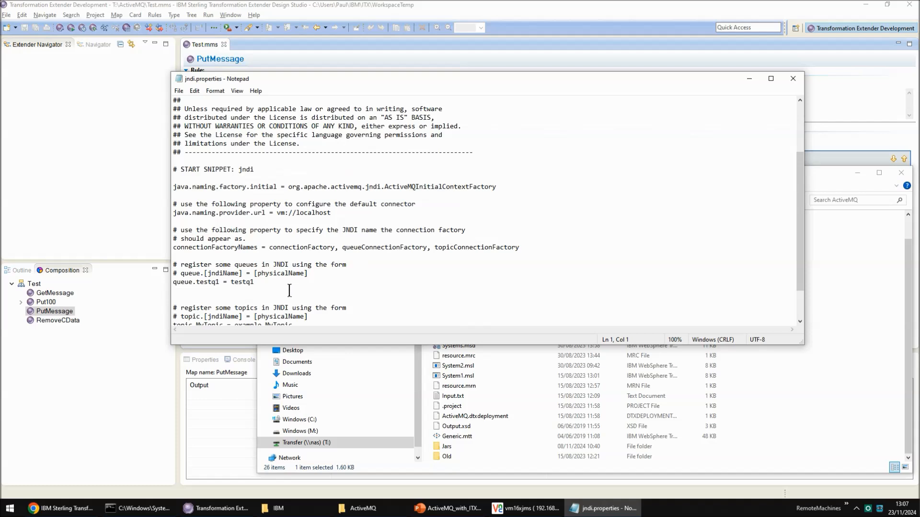
left_click_drag(262, 284, 207, 293)
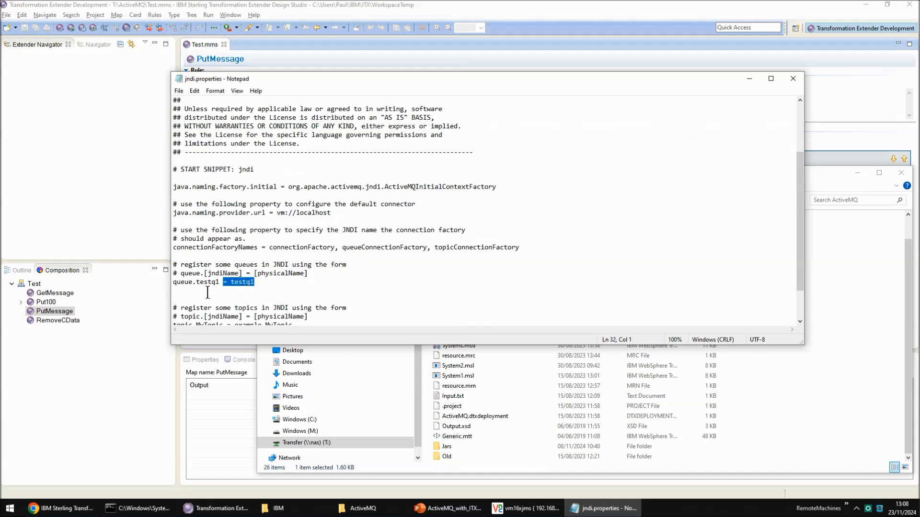
left_click(792, 78)
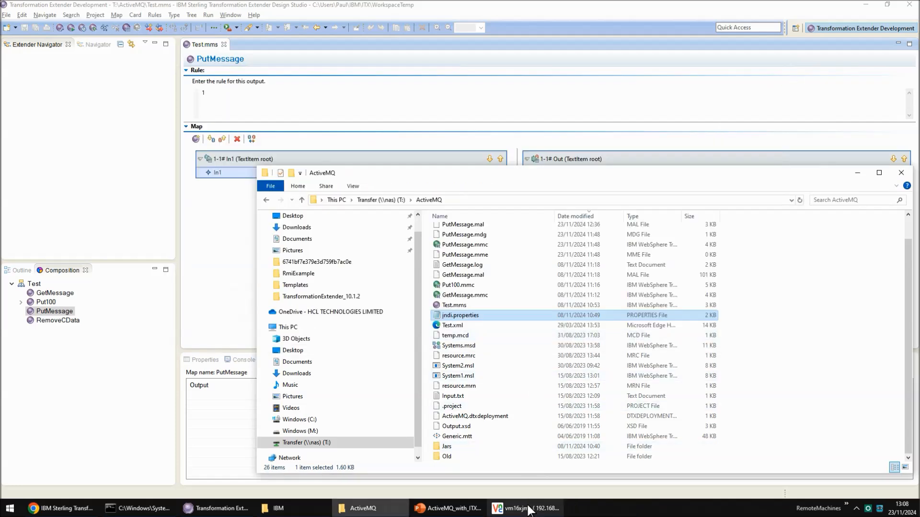
- Switch to the vm16xjms VNC session and examine the ActiveMQ server log and the testq1 entry in the Queues page
mouse_move(529, 510)
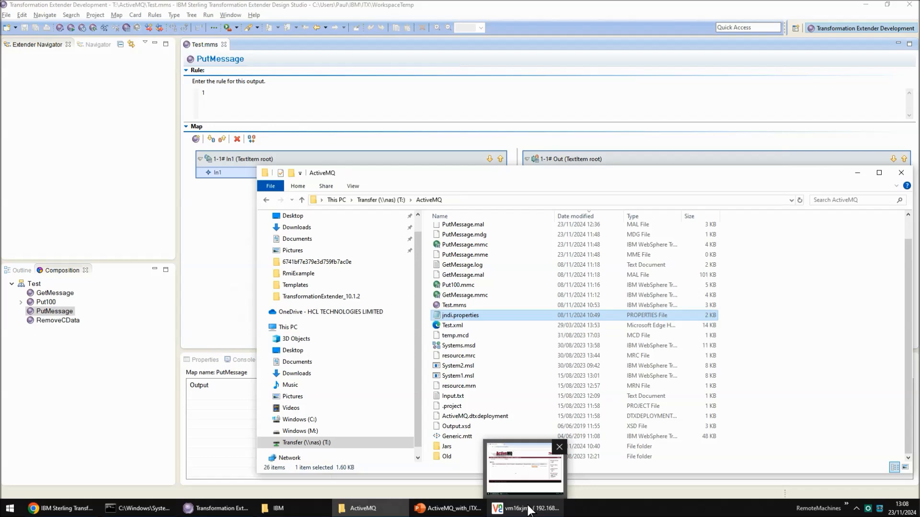
left_click(529, 511)
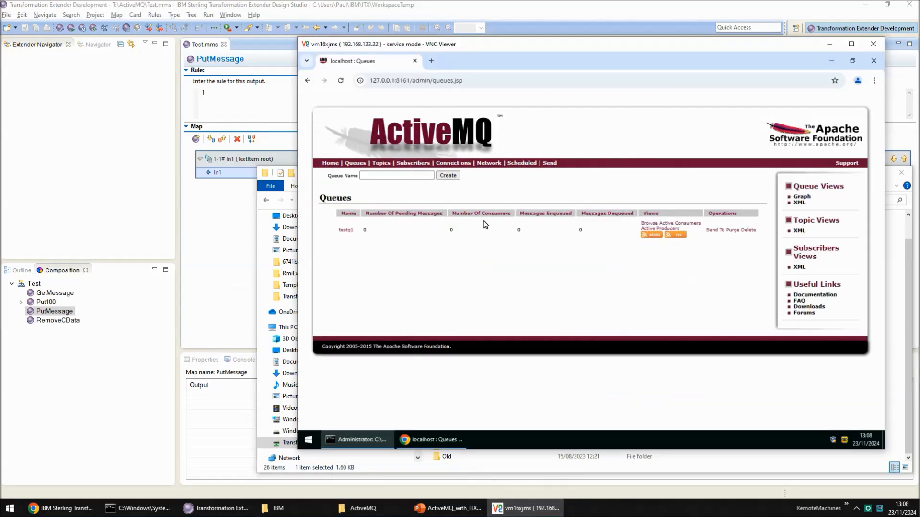
left_click(359, 439)
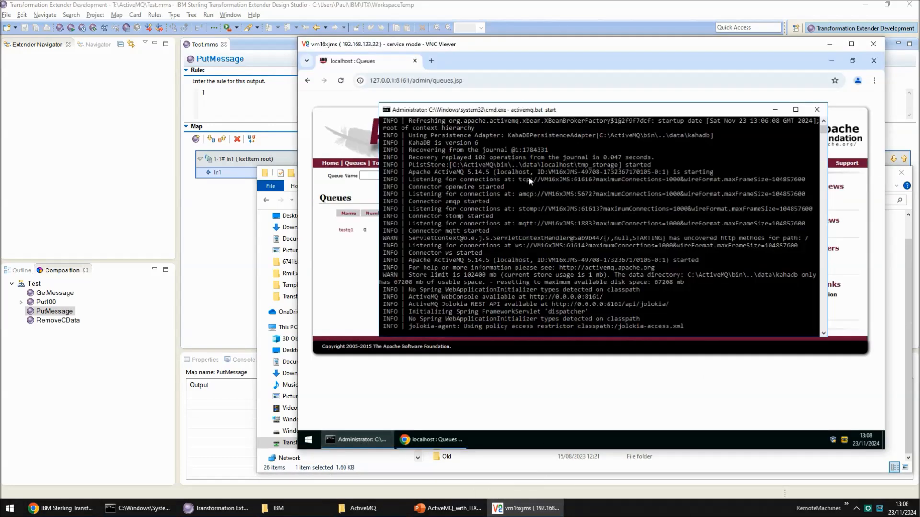
left_click(778, 110)
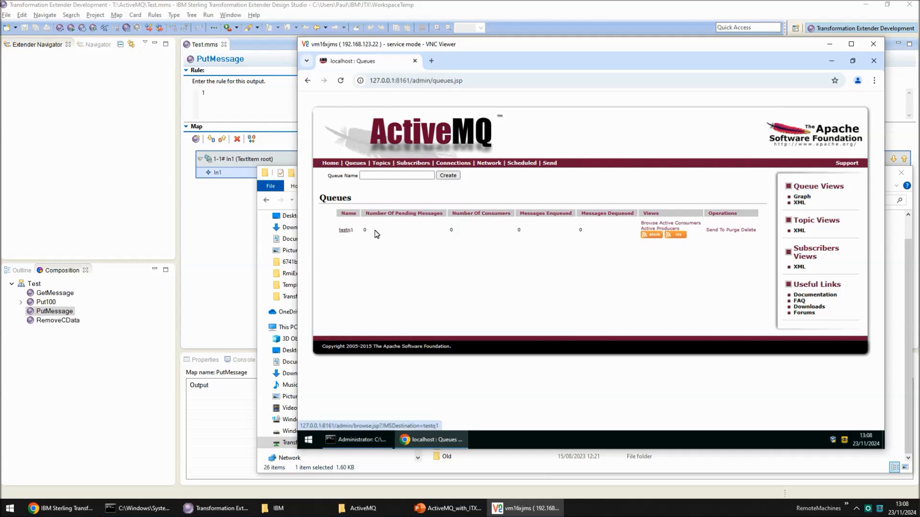
left_click(217, 259)
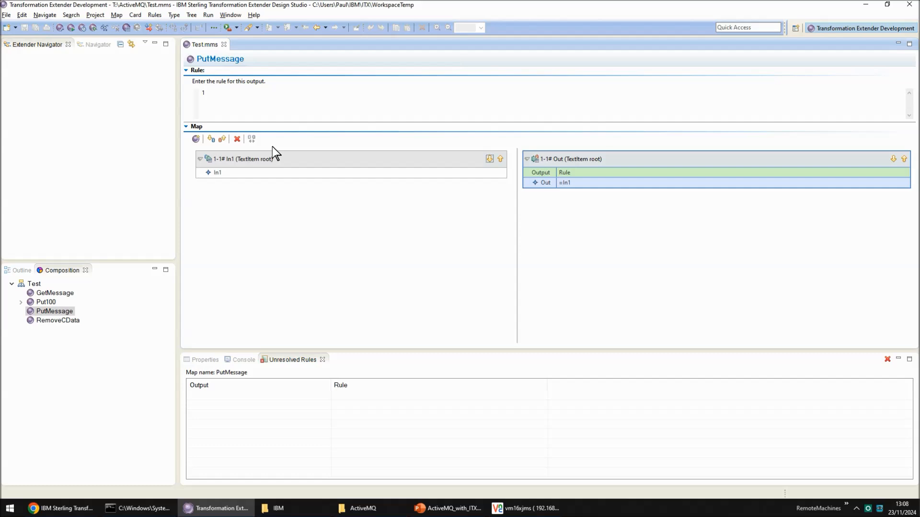
- Run dtxcmdsv64 PutMessage.mmc -BI in the command prompt and refresh the ActiveMQ Queues page in the VNC session
left_click(142, 511)
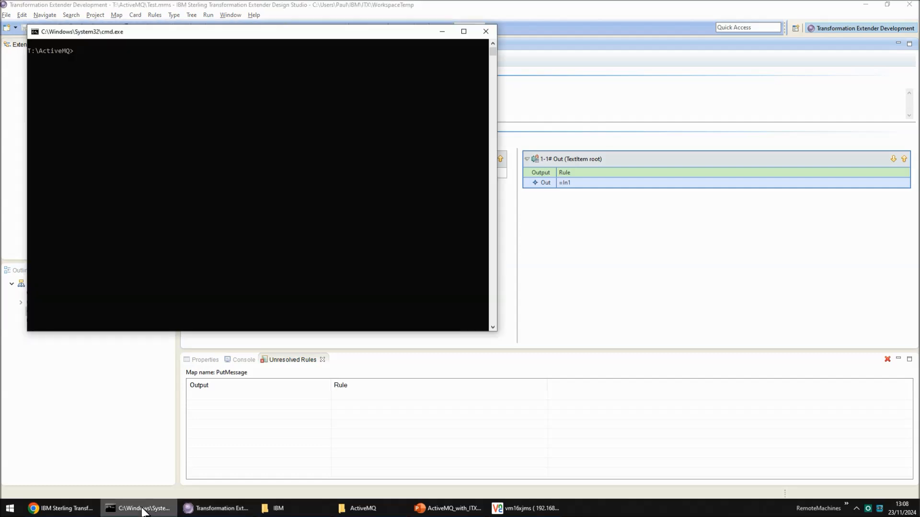
type("p2p c:\\ibm\\ITX1012")
key("Up")
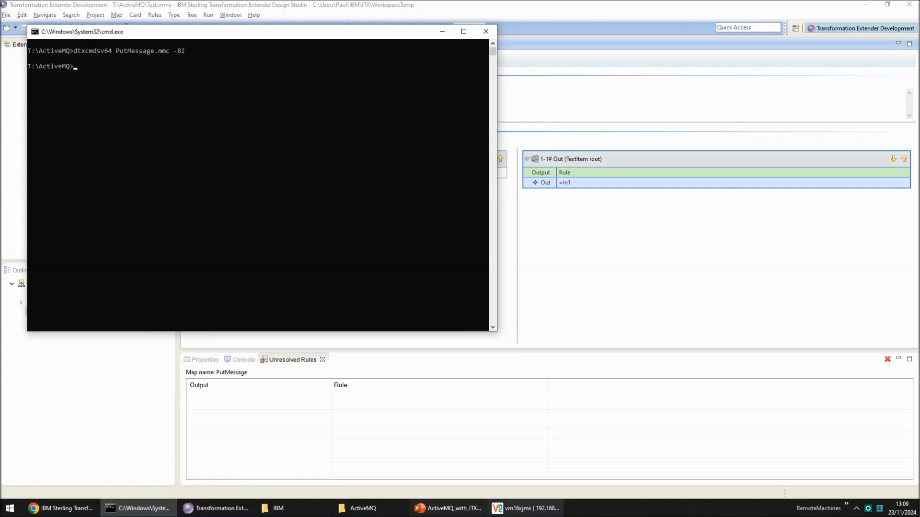
left_click(523, 509)
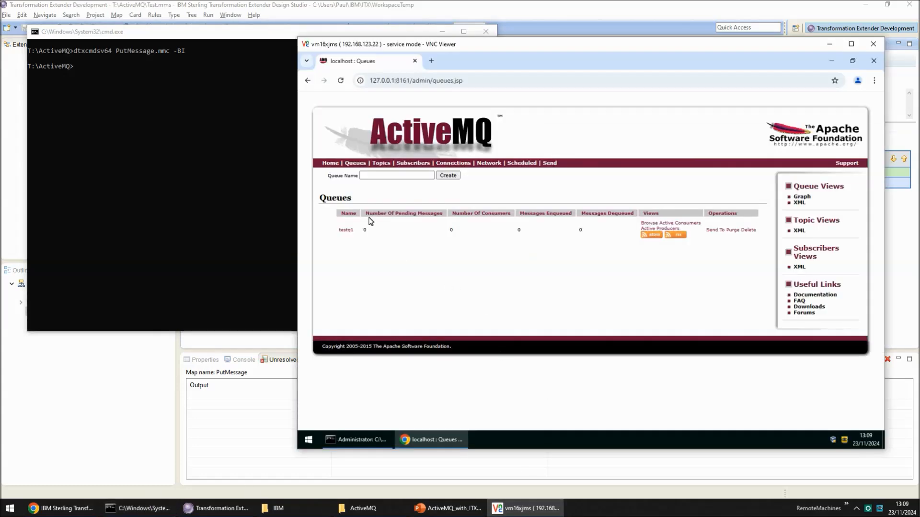
left_click(340, 81)
- View the Put100 map, run dtxcmdsv64 Put100.mmc -BI in the command prompt and refresh the ActiveMQ Queues page
left_click(157, 378)
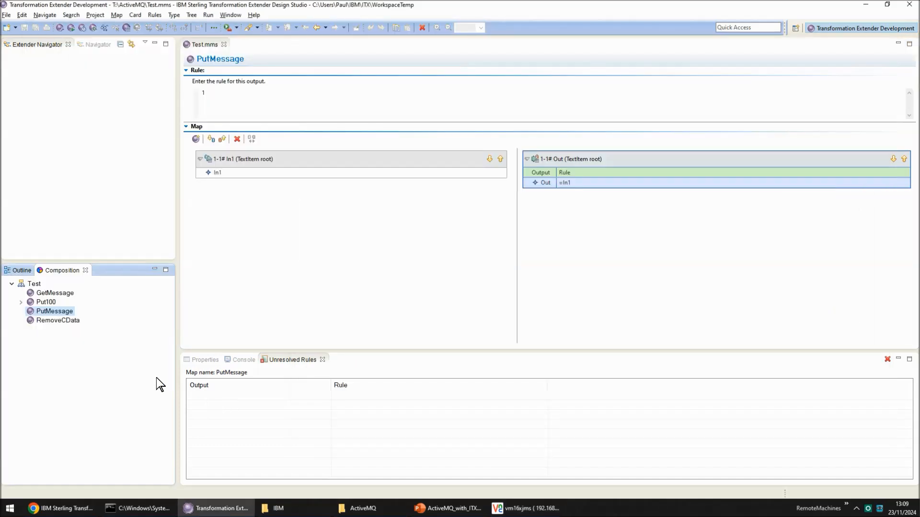
left_click(46, 301)
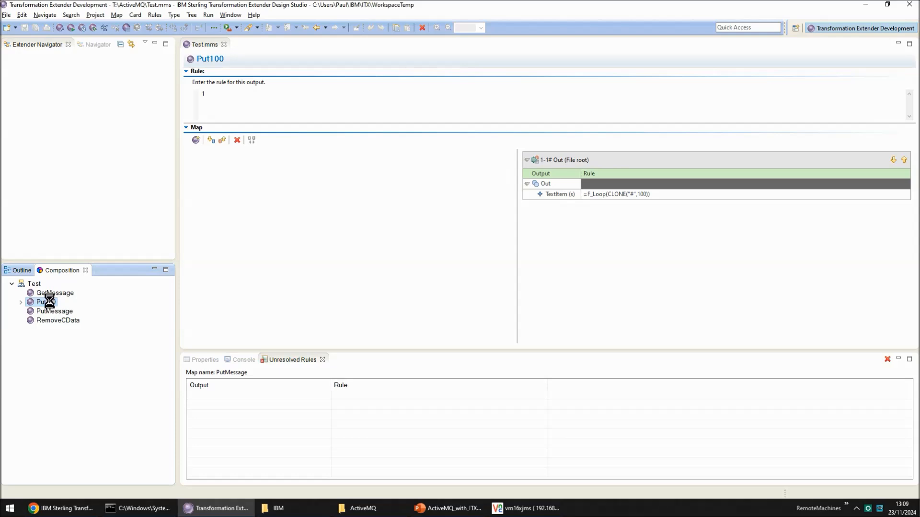
left_click(129, 509)
type("dtxcmdsv64 Put100.mmc -BI")
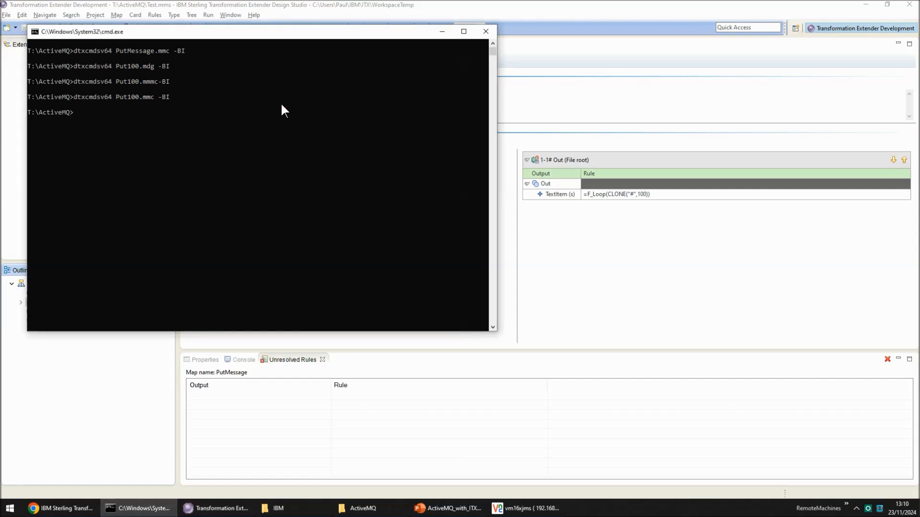
left_click(526, 508)
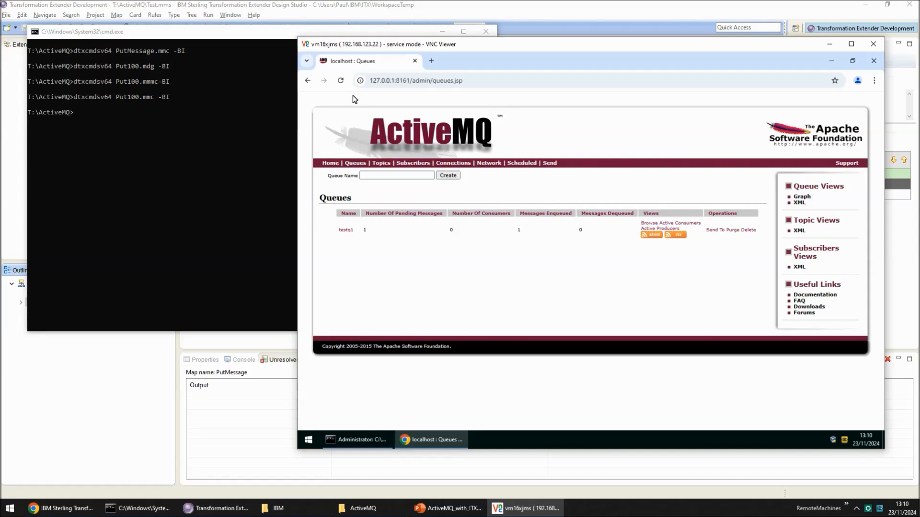
left_click(340, 81)
- Open the GetMessage map in Design Studio and review its In1 input card and Out output card without changing them
left_click(152, 380)
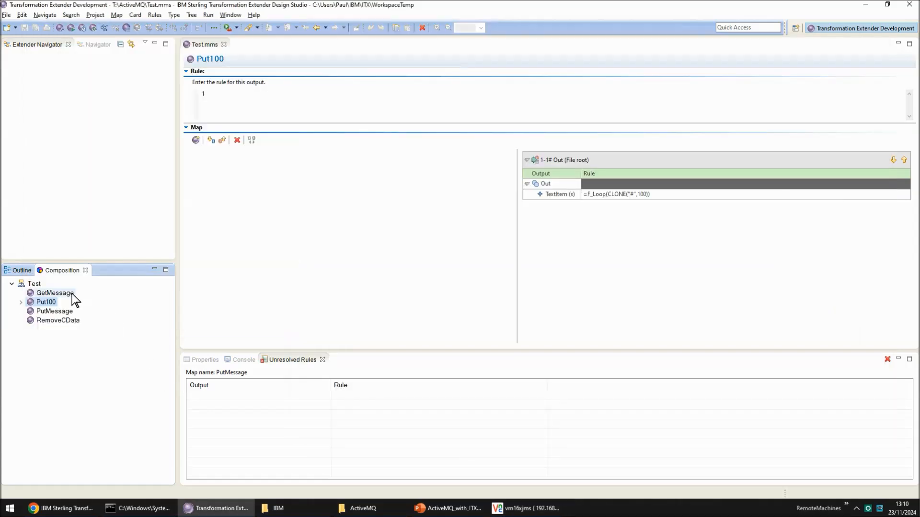
left_click(55, 293)
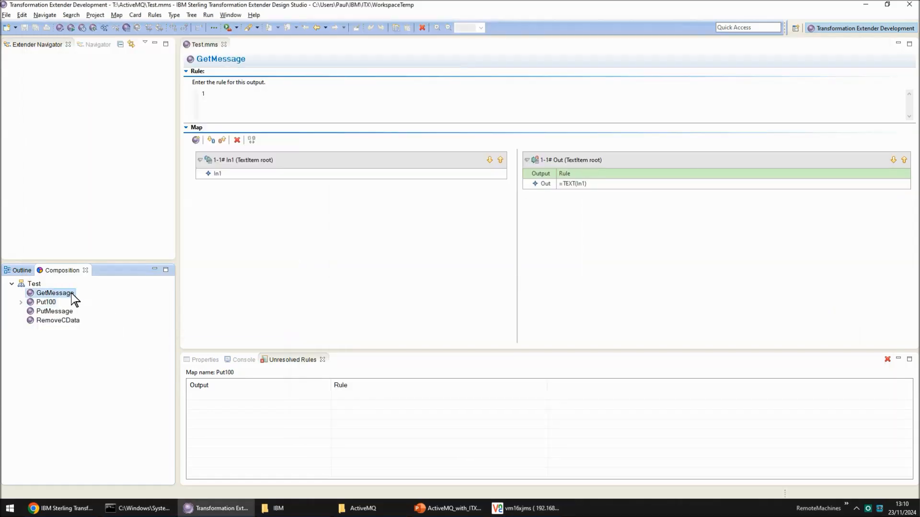
double_click(279, 160)
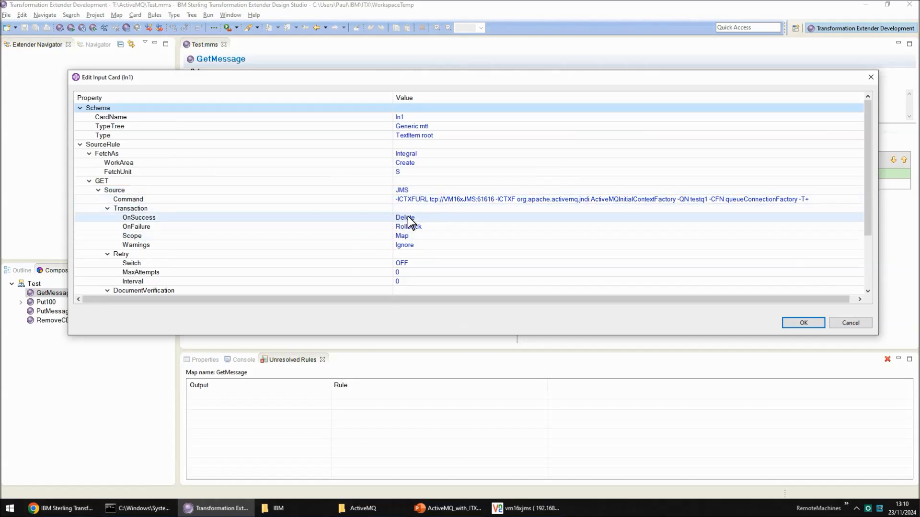
left_click(847, 323)
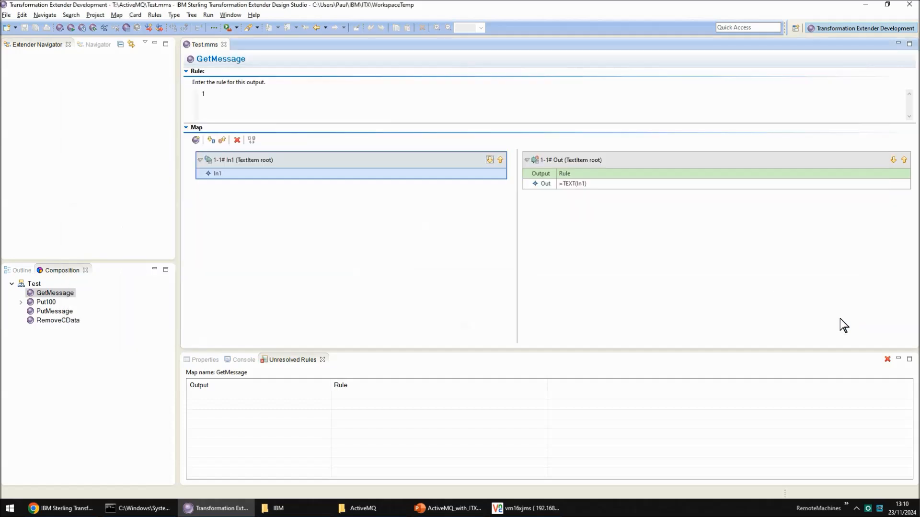
double_click(587, 158)
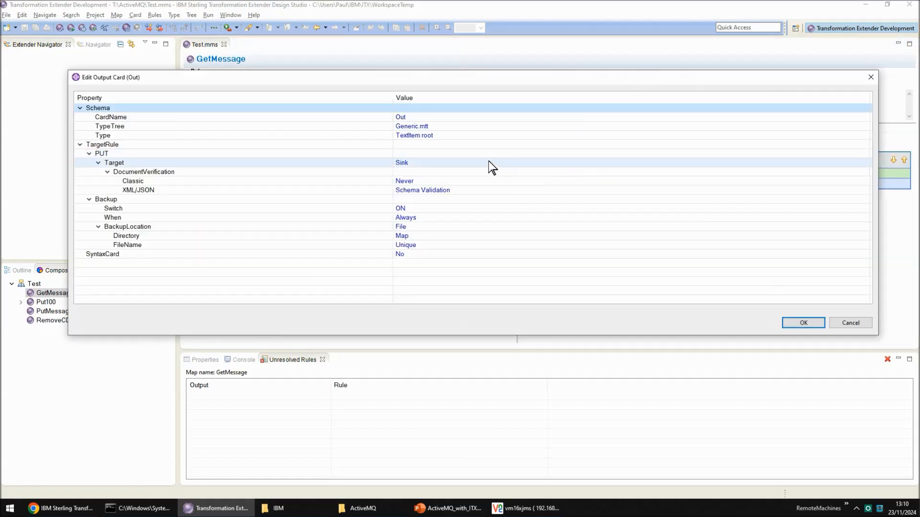
left_click(849, 322)
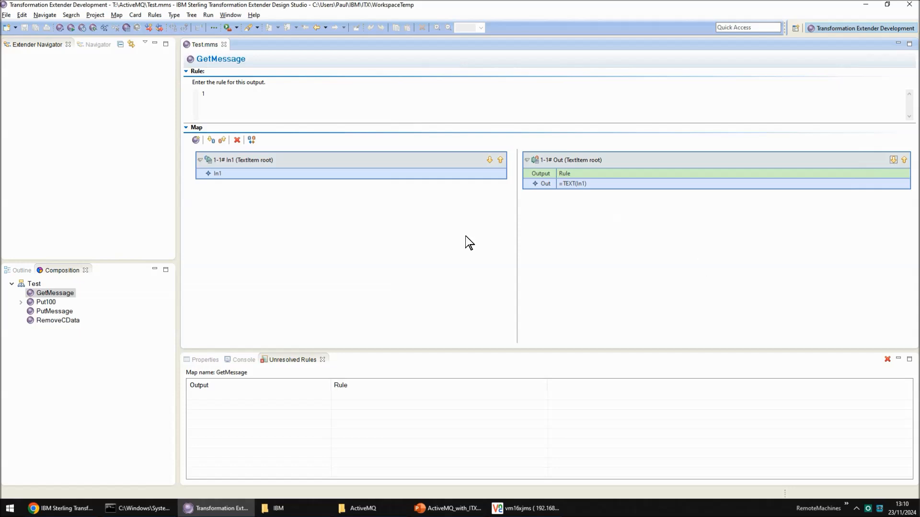
- Run dtxcmdsv64 GetMessage.mmc -BI in the command prompt and refresh the ActiveMQ Queues page in the VNC session
left_click(156, 510)
type("GetMessage.mmc -BI")
key("Return")
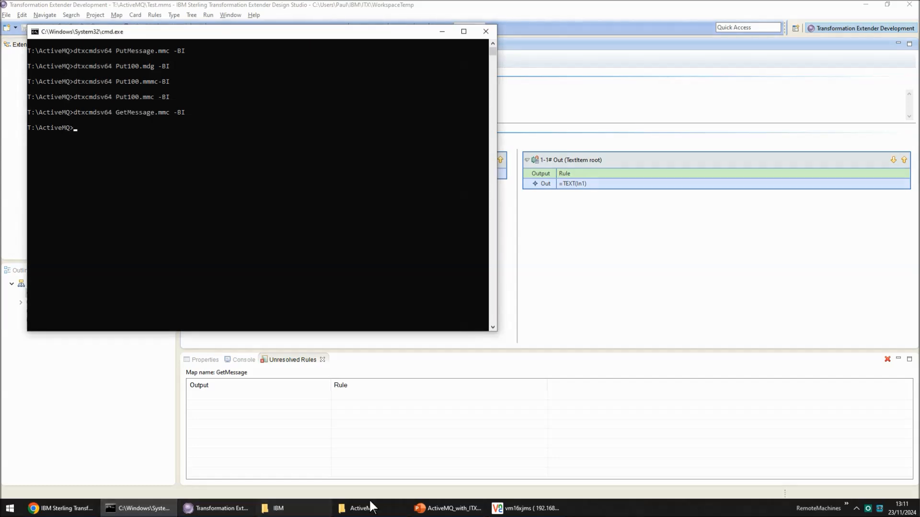
left_click(504, 512)
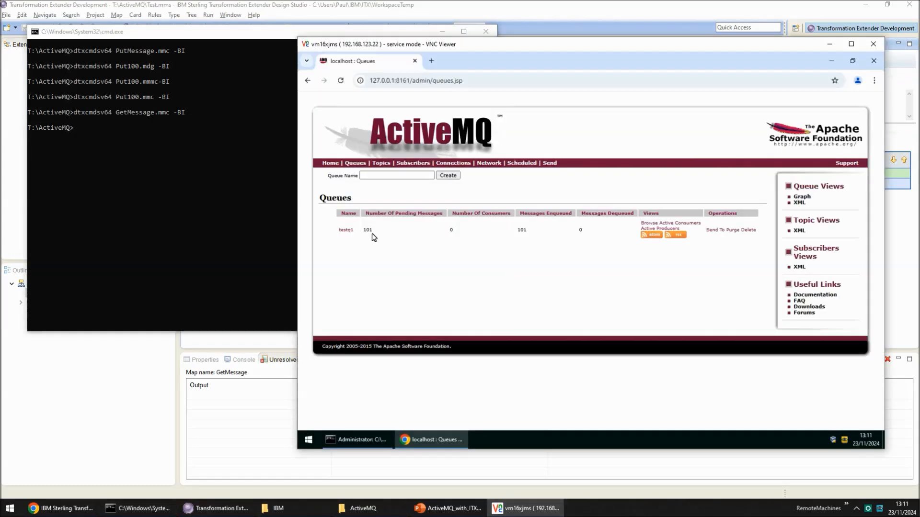
left_click(341, 81)
- In the Workspace1101 Design Studio, examine the Out1 input card of the GetMessage map in ActiveMQ.mms and close it unchanged
left_click(126, 342)
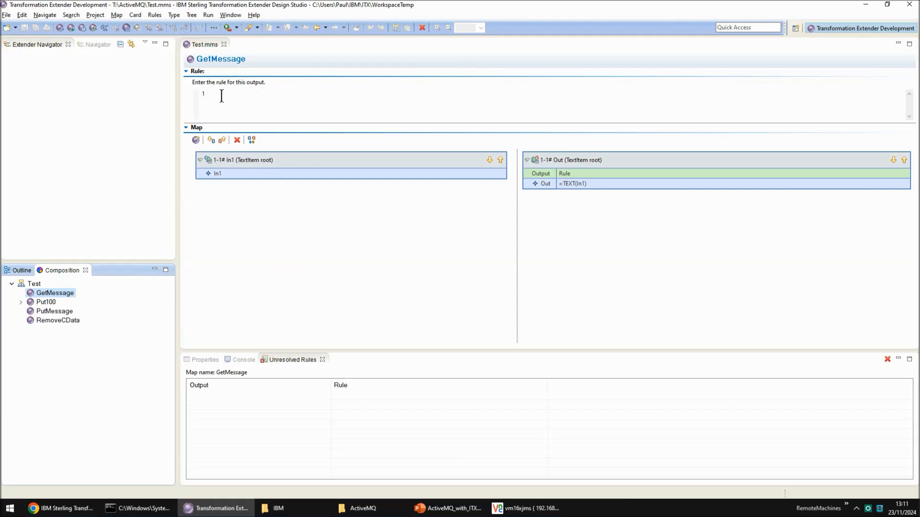
left_click(360, 508)
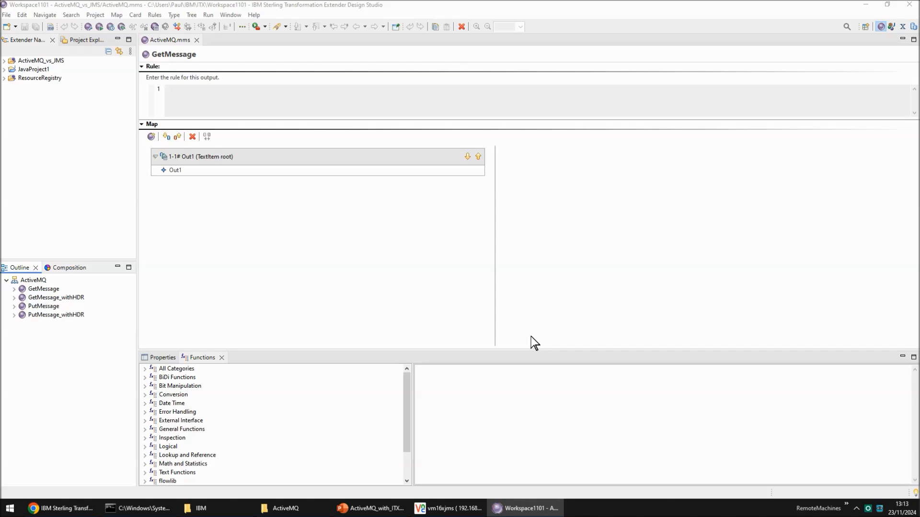
left_click(114, 124)
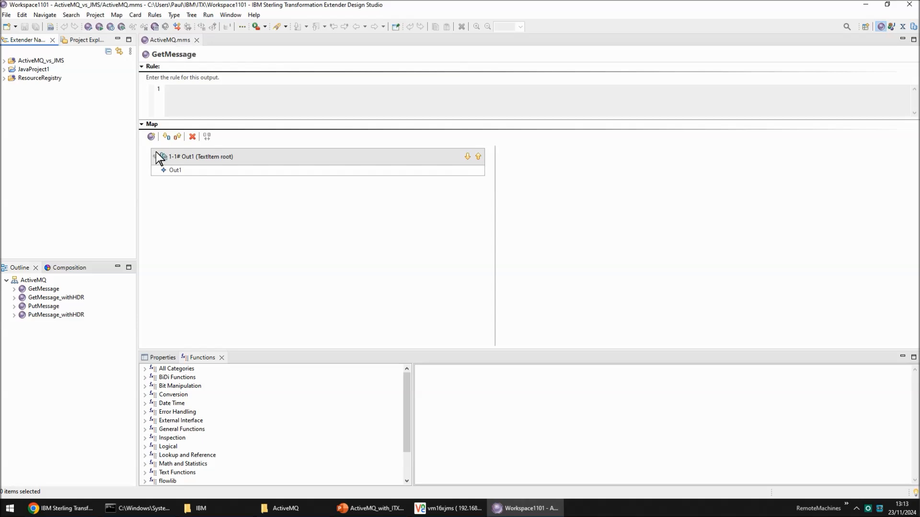
left_click(48, 289)
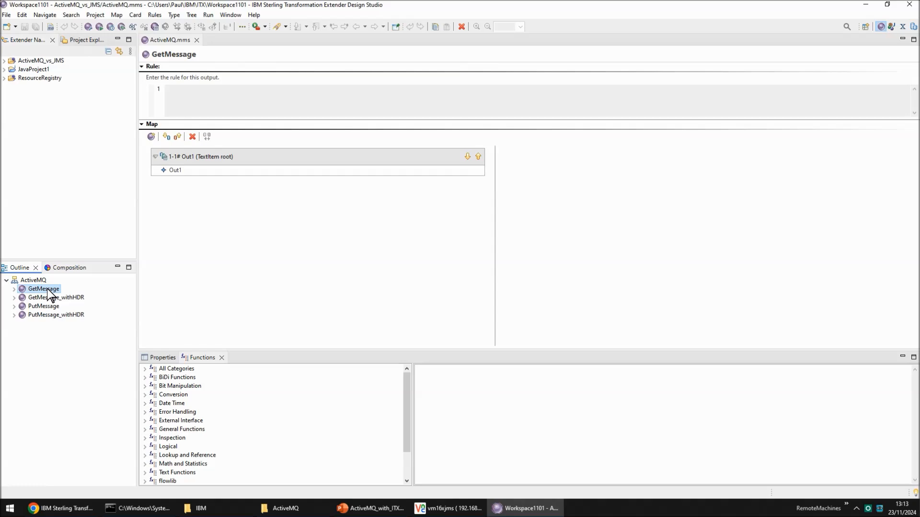
double_click(236, 159)
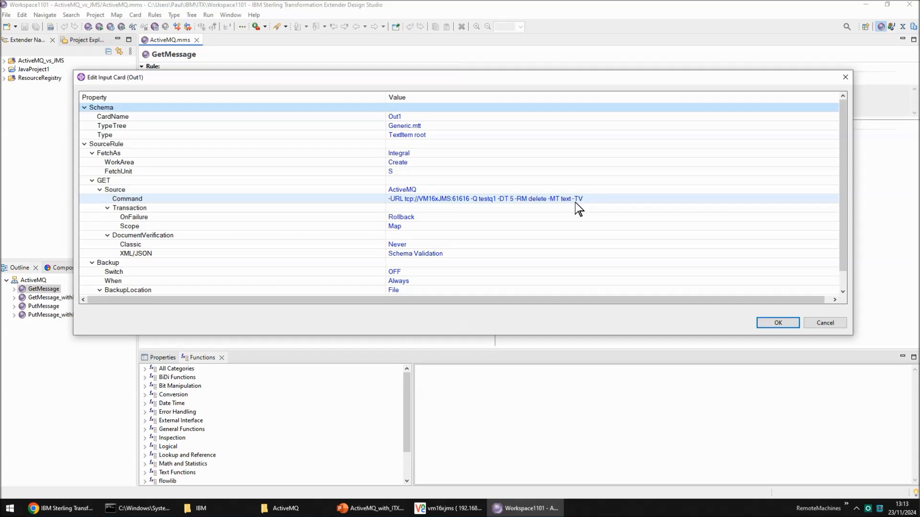
left_click(818, 322)
- Check the testq1 queue in the VNC session, and run the GetMessage map of ActiveMQ.mms from Design Studio
left_click(455, 508)
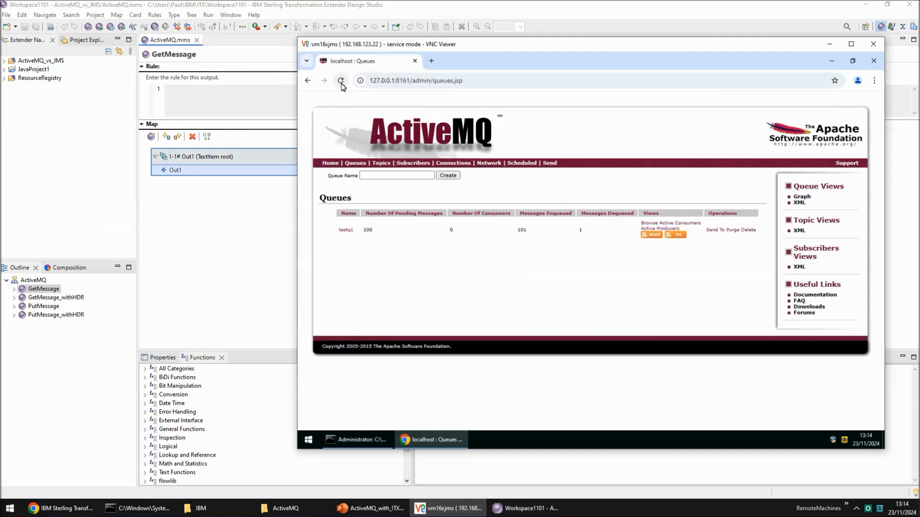
left_click(258, 235)
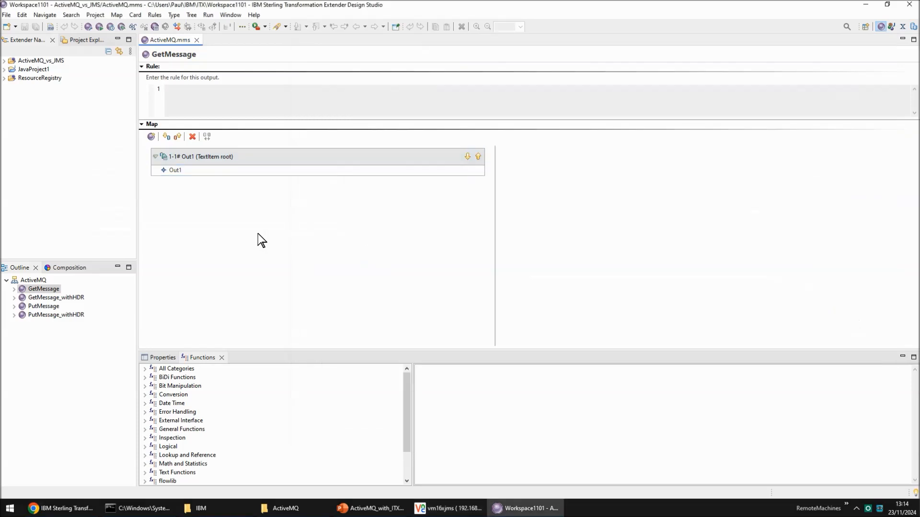
left_click(99, 27)
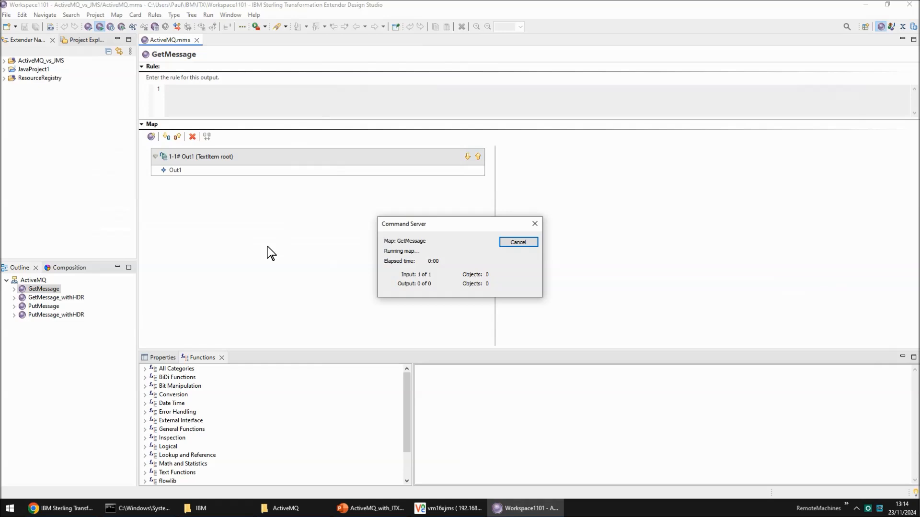
- Refresh the ActiveMQ Queues page in the VNC session, and dismiss the GetMessage run status in Design Studio
left_click(431, 508)
left_click(341, 80)
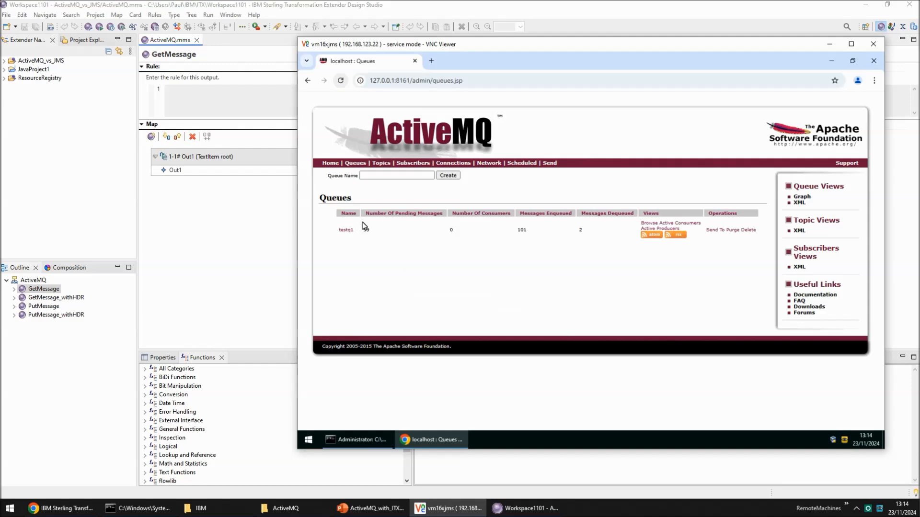
left_click(231, 214)
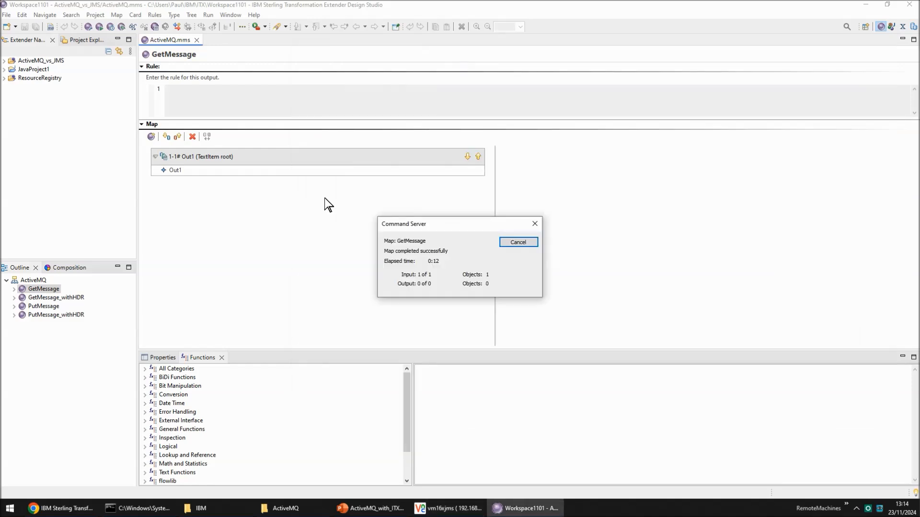
left_click(508, 244)
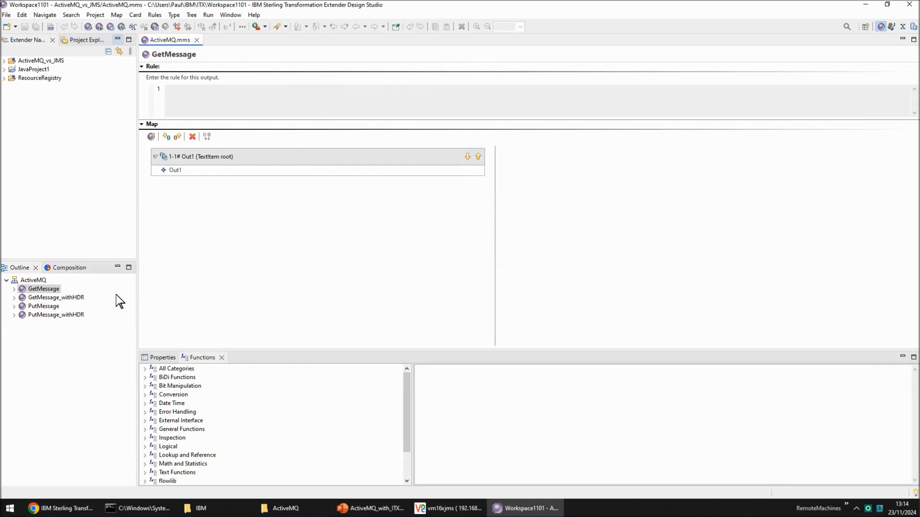
- Review the Out1 rule of the GetMessage_withHDR map, including its -HDR 1 option, and its output card without changing them
left_click(67, 296)
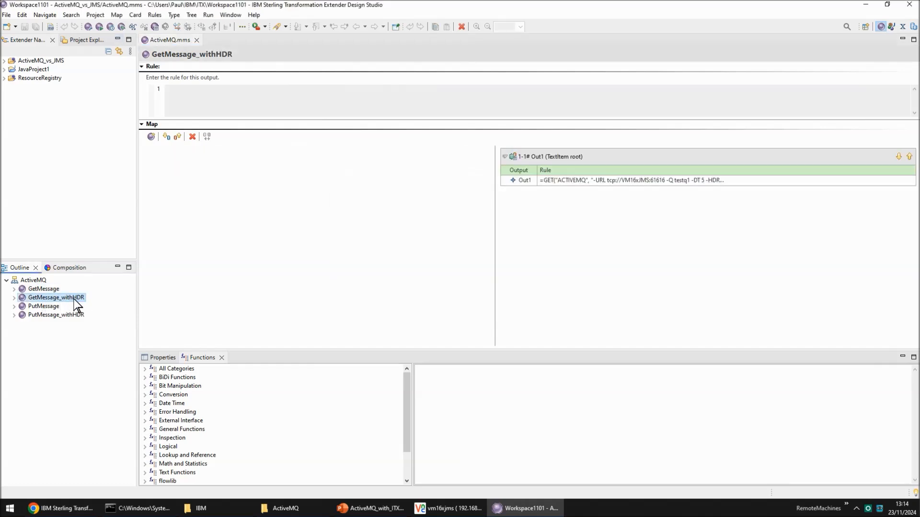
left_click(579, 181)
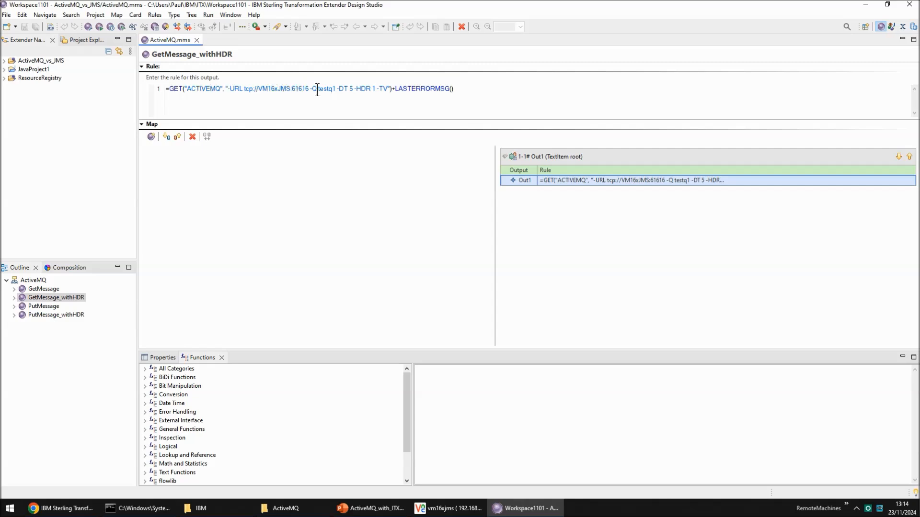
left_click_drag(354, 91, 378, 91)
double_click(567, 152)
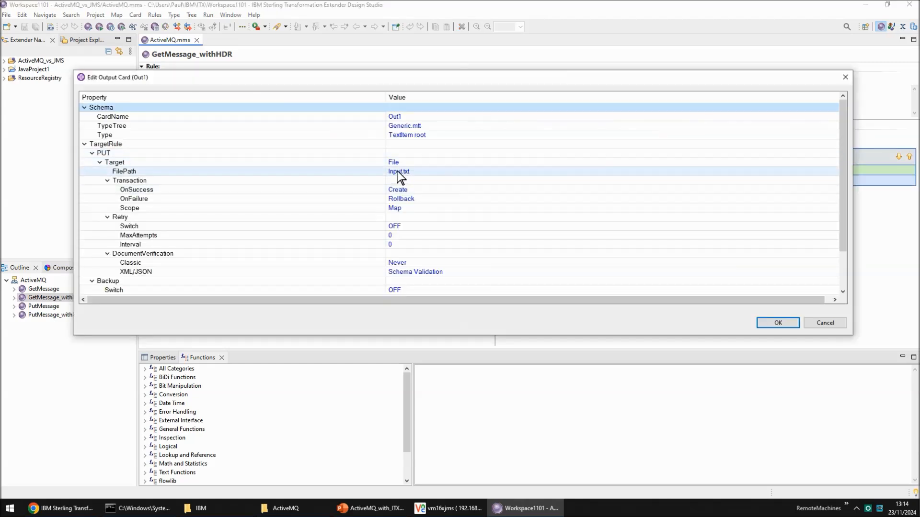
left_click(812, 327)
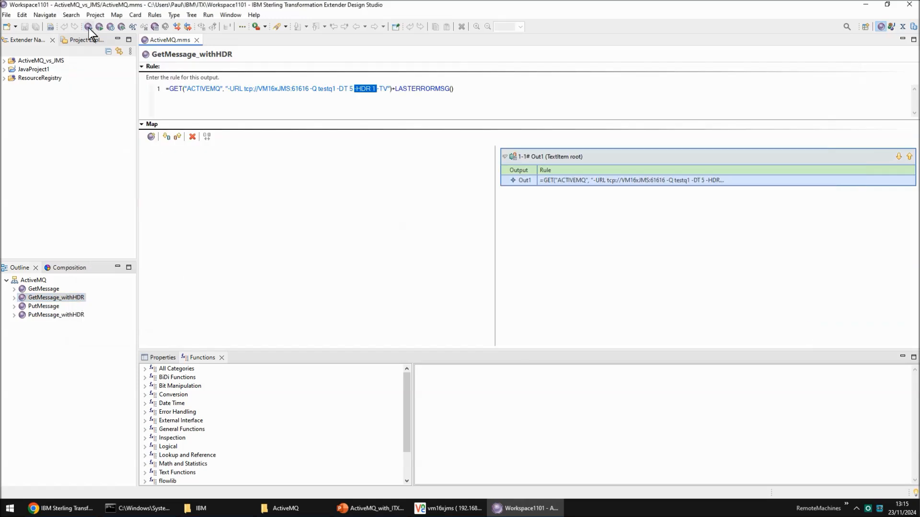
- Run the GetMessage_withHDR map and refresh the ActiveMQ Queues page in the VNC session
left_click(101, 27)
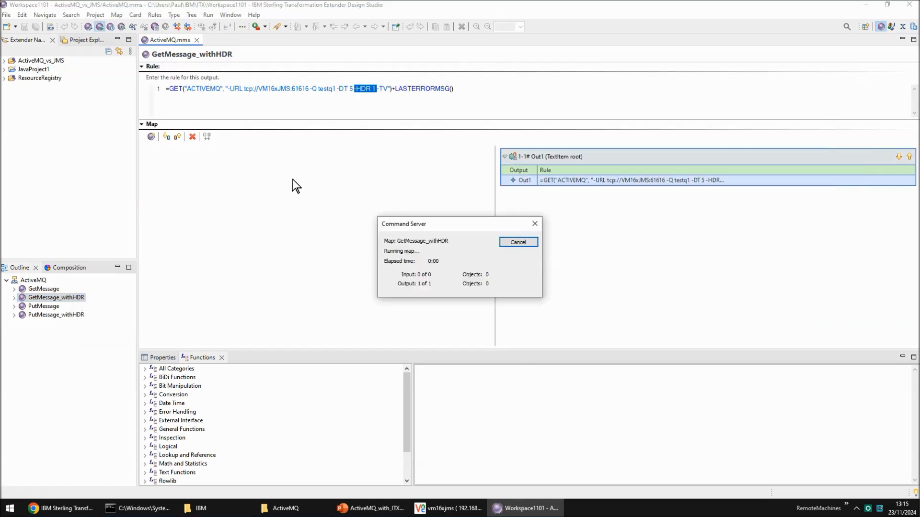
left_click(520, 244)
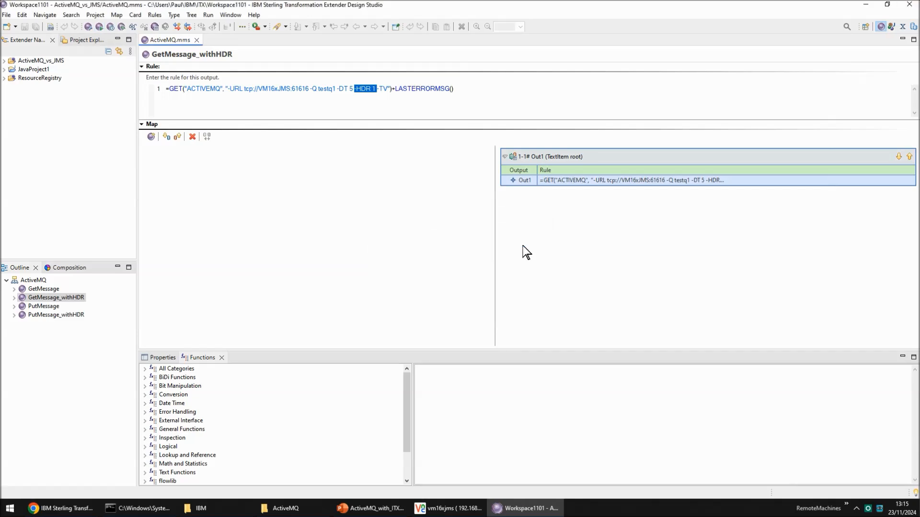
left_click(447, 509)
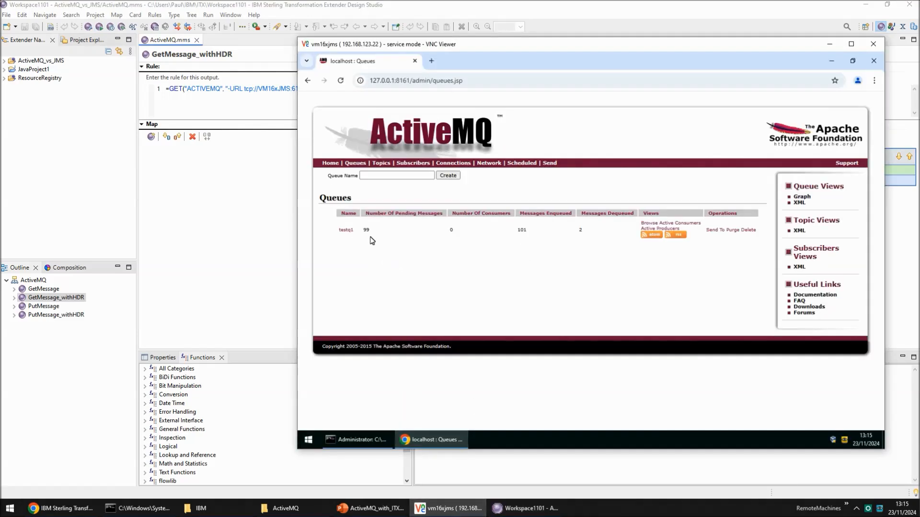
left_click(342, 82)
left_click(242, 279)
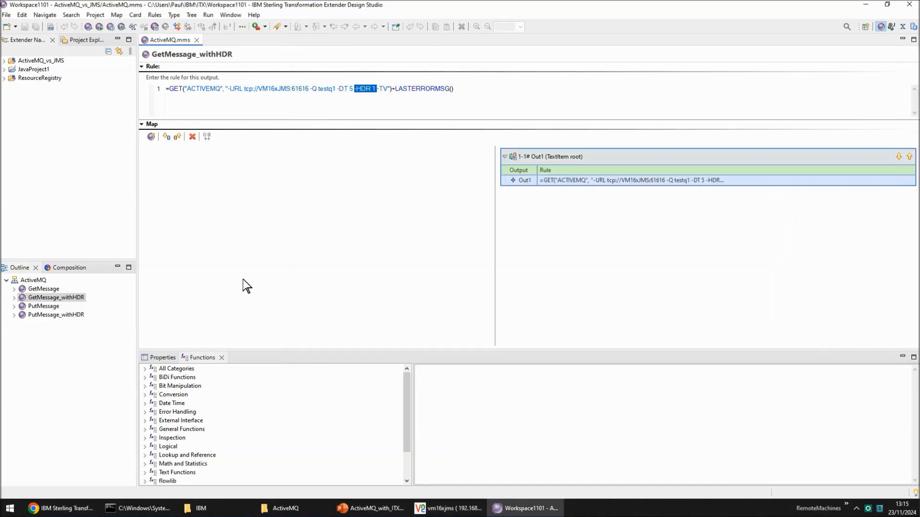
- In Design Studio, add -RM delete after -HDR 1 in the Out1 GET rule of GetMessage_withHDR
left_click(354, 88)
key("Right")
key("Right")
key("Right")
key("Right")
key("Right")
key("Right")
key("Right")
type("-RM delete")
- Run GetMessage_withHDR with the edited rule and reload the testq1 queue figures in the VNC session
left_click(98, 25)
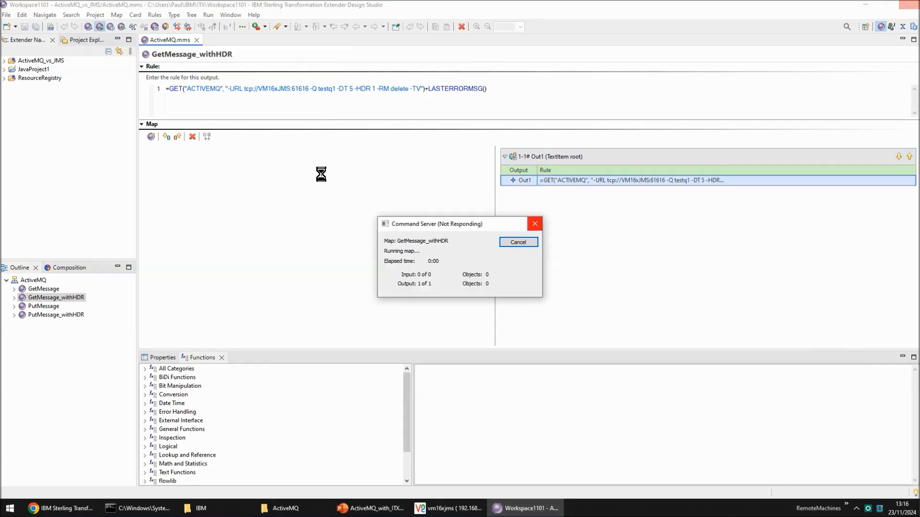
left_click(518, 242)
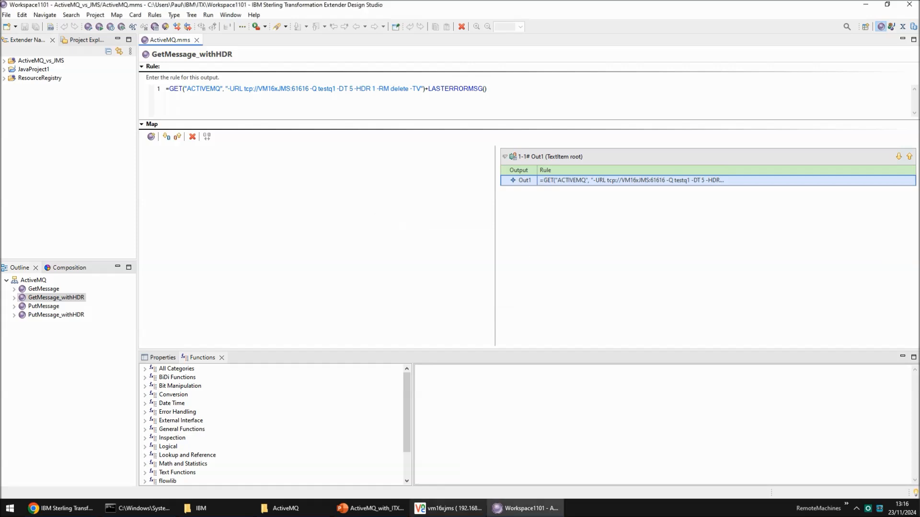
left_click(447, 509)
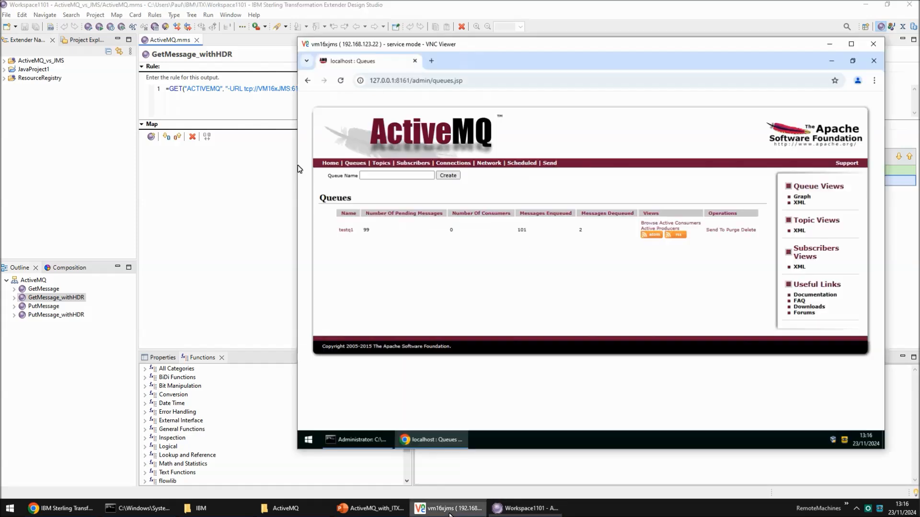
left_click(340, 81)
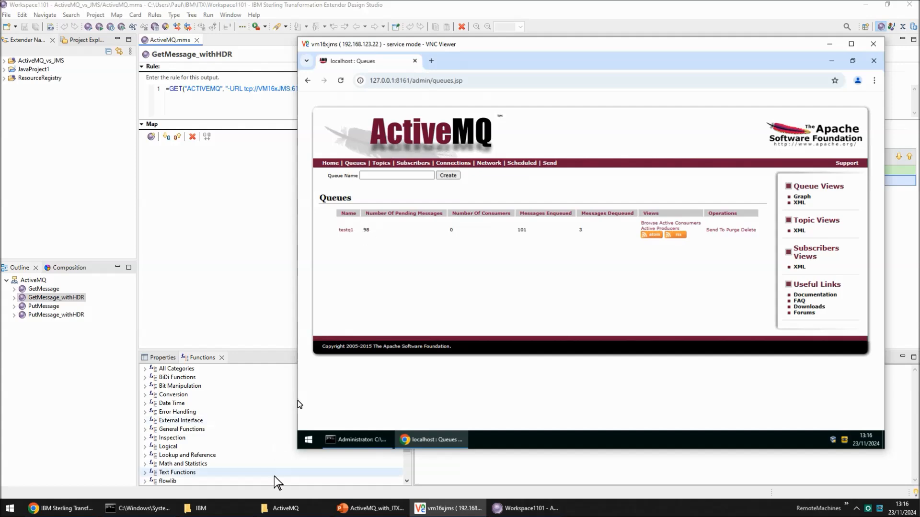
- Open Input.txt from the ActiveMQ_withHDR folder on the T: drive and examine the message header fields and payload
left_click(287, 508)
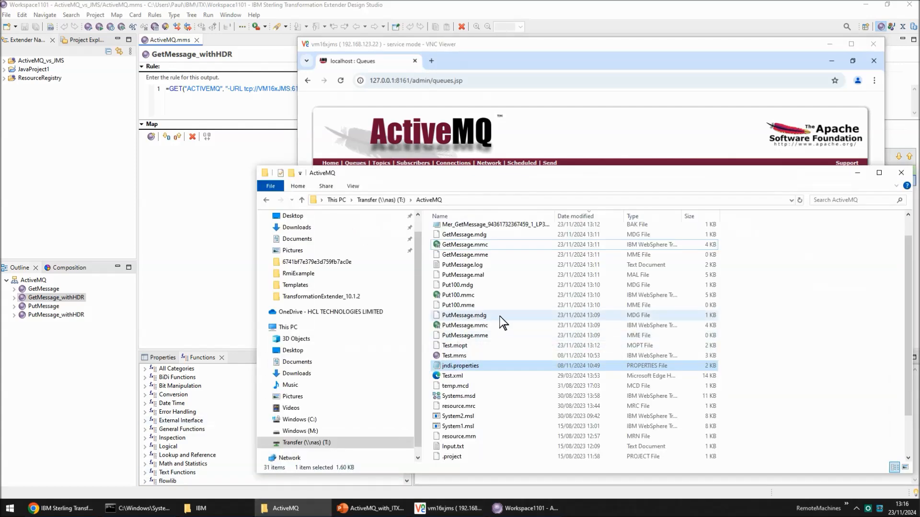
key("alt+Left")
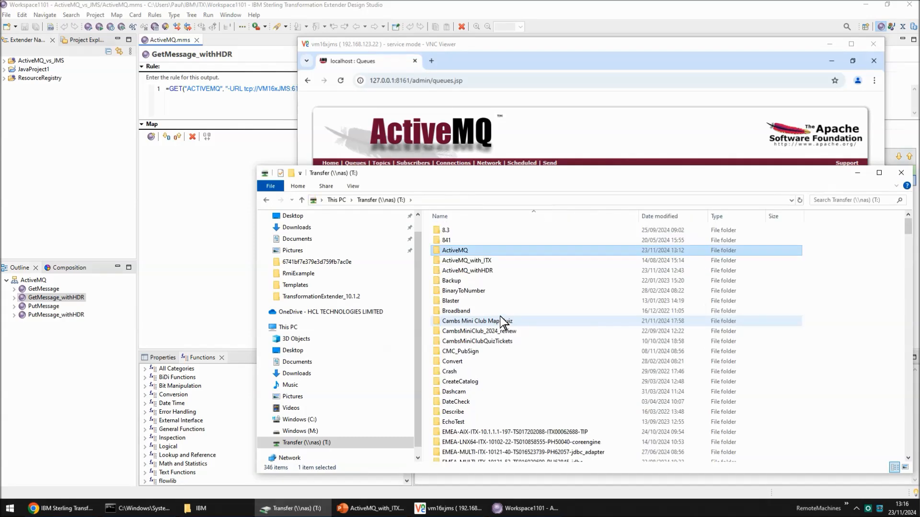
double_click(463, 270)
double_click(454, 277)
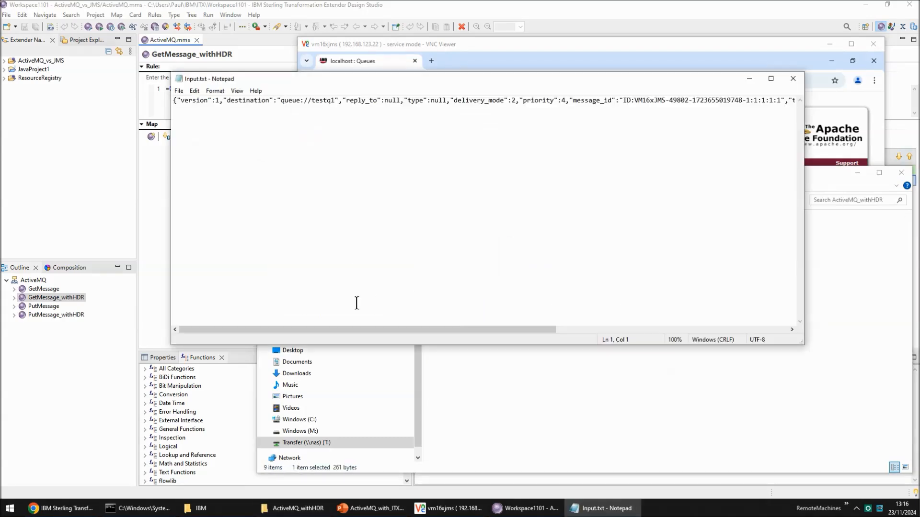
left_click_drag(334, 328, 601, 330)
right_click(660, 211)
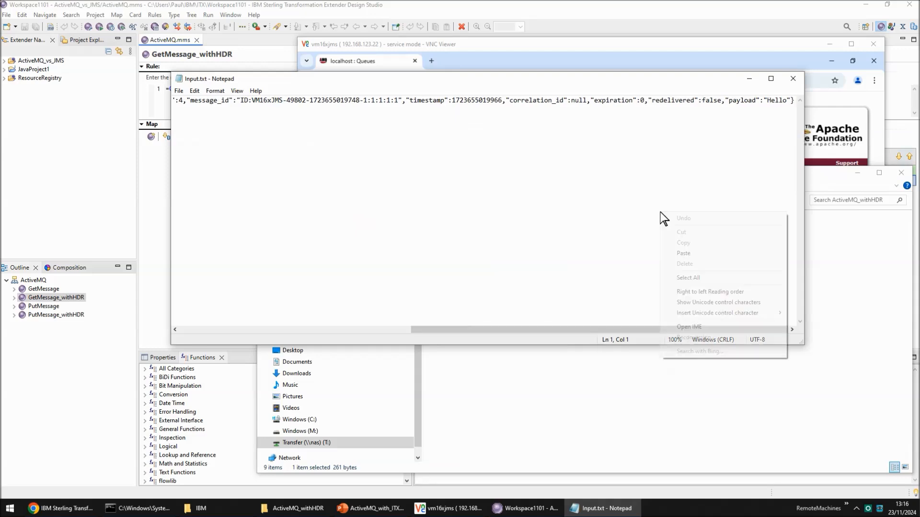
left_click(764, 101)
left_click_drag(764, 100, 791, 100)
left_click_drag(527, 330, 295, 330)
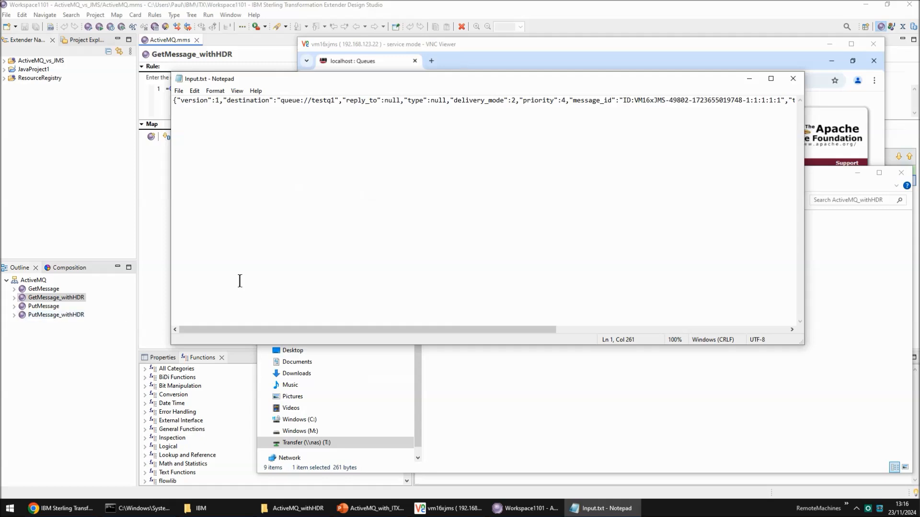
- Remove the "destination":"queue://testq1" entry and its trailing comma from Input.txt, then save and close the file
left_click(223, 102)
left_click_drag(222, 103, 337, 98)
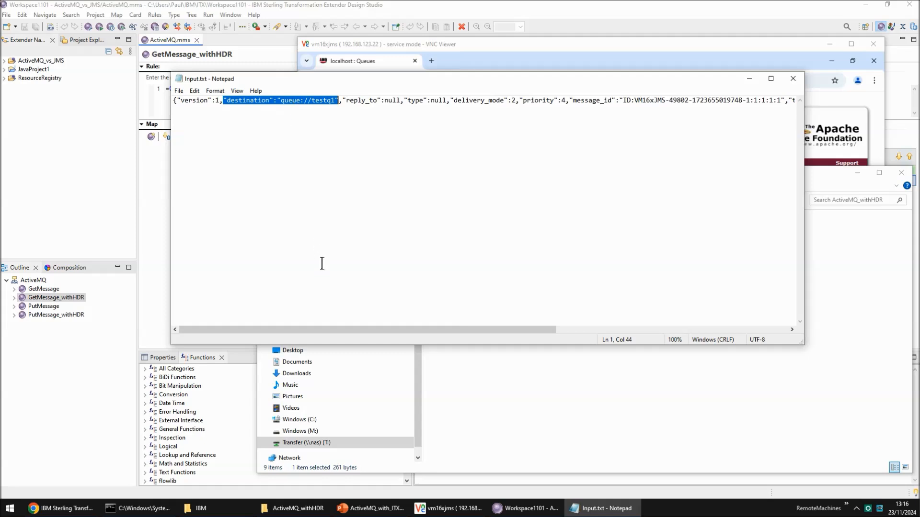
key("Delete")
key("Delete")
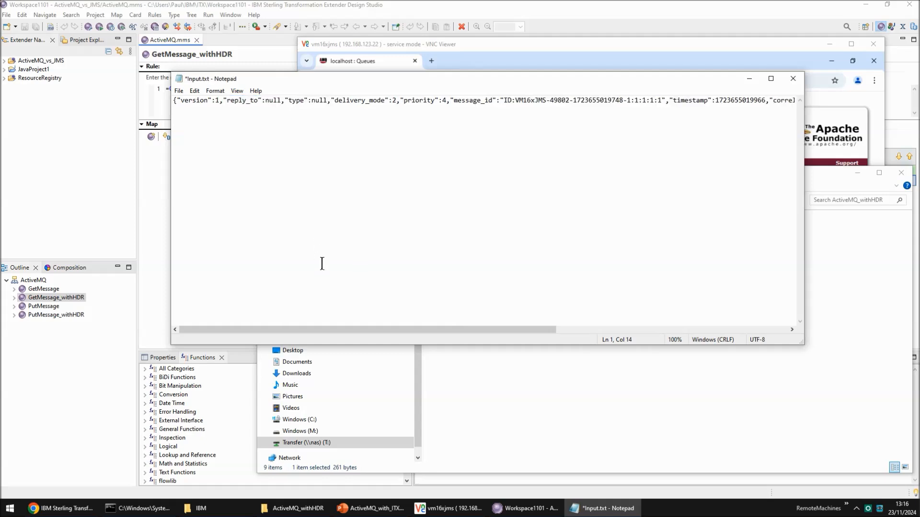
key("ctrl+s")
left_click(792, 79)
- In Design Studio, check the Out1 rule of PutMessage, run the map, and refresh the Queues page in the VNC session
left_click(42, 306)
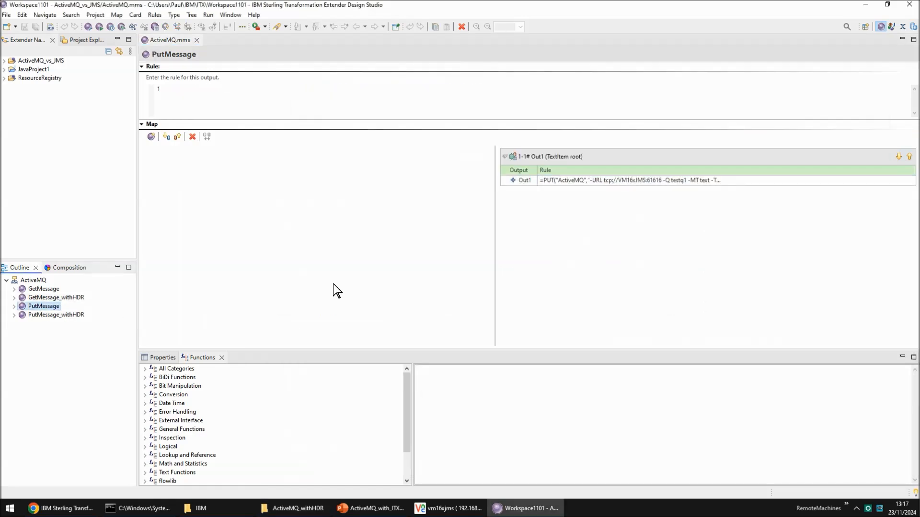
left_click(575, 180)
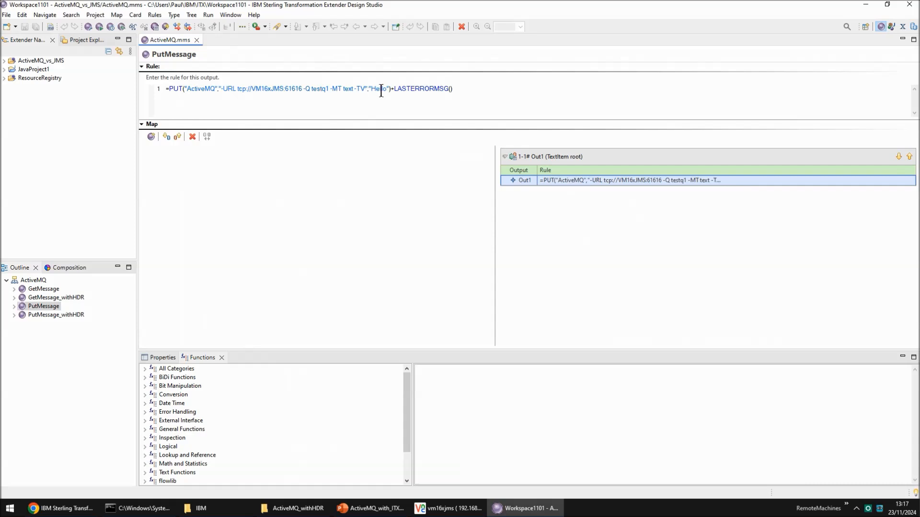
left_click(100, 27)
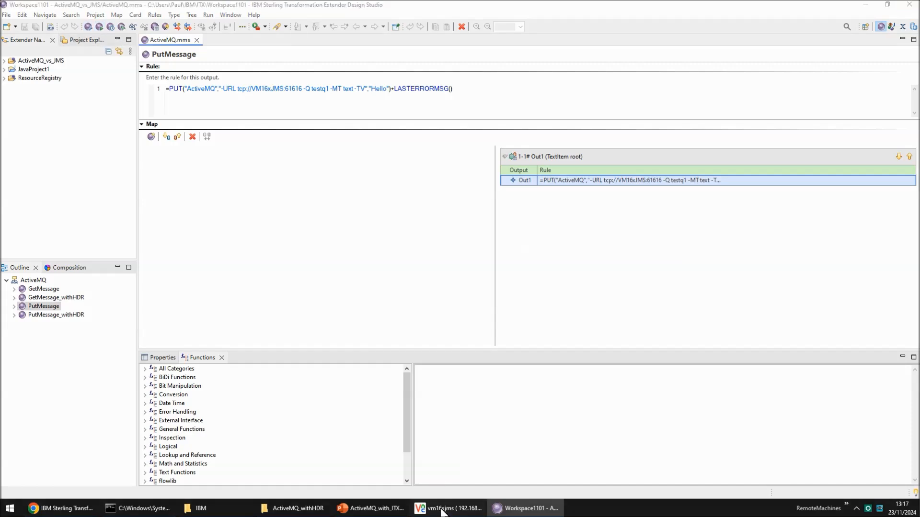
left_click(448, 508)
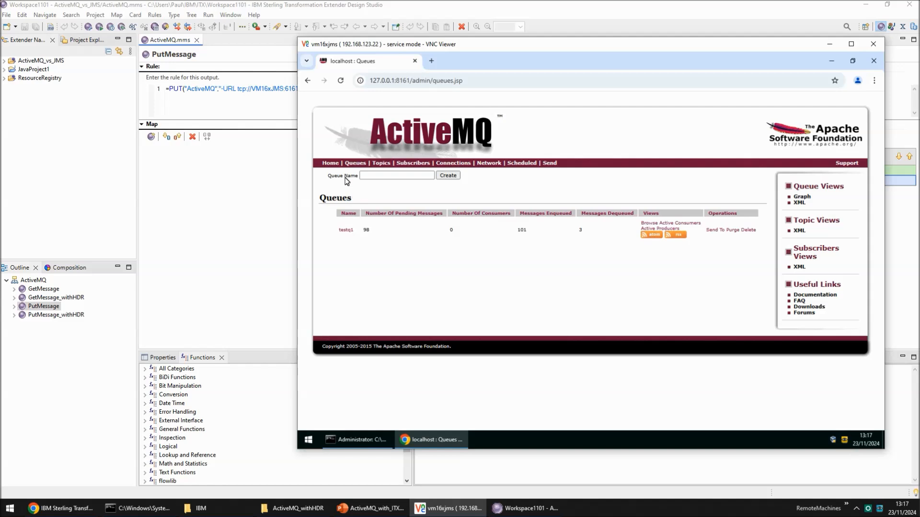
left_click(341, 81)
- In Design Studio, examine PutMessage_withHDR's In1 input card and the -HDR 1 option and In1 reference in its Out1 rule
left_click(50, 315)
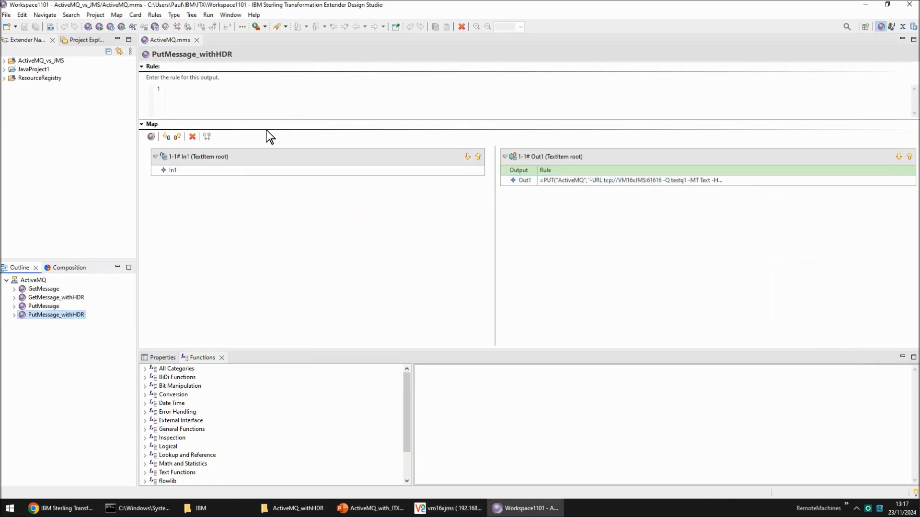
double_click(249, 155)
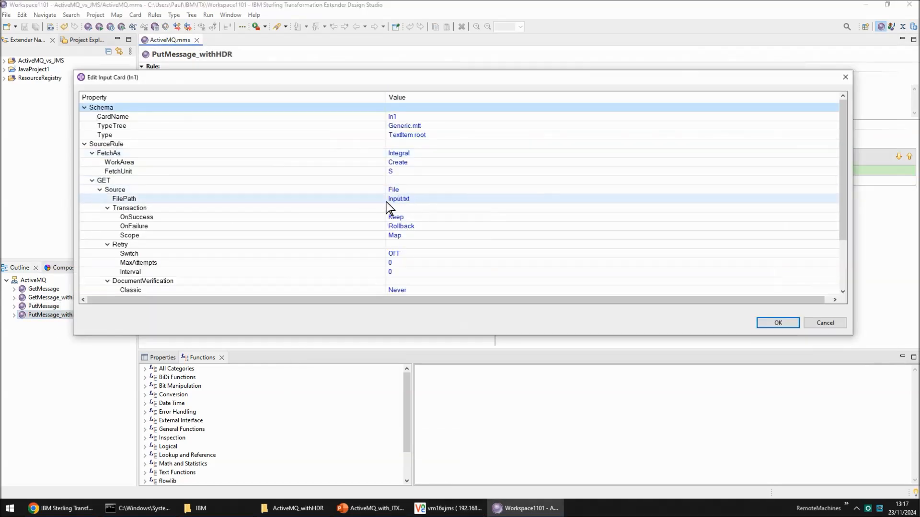
left_click(821, 324)
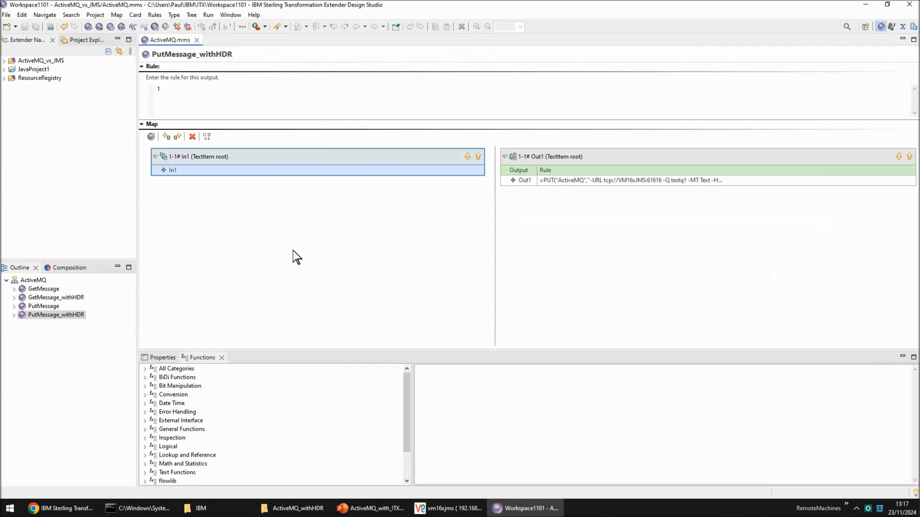
left_click(605, 184)
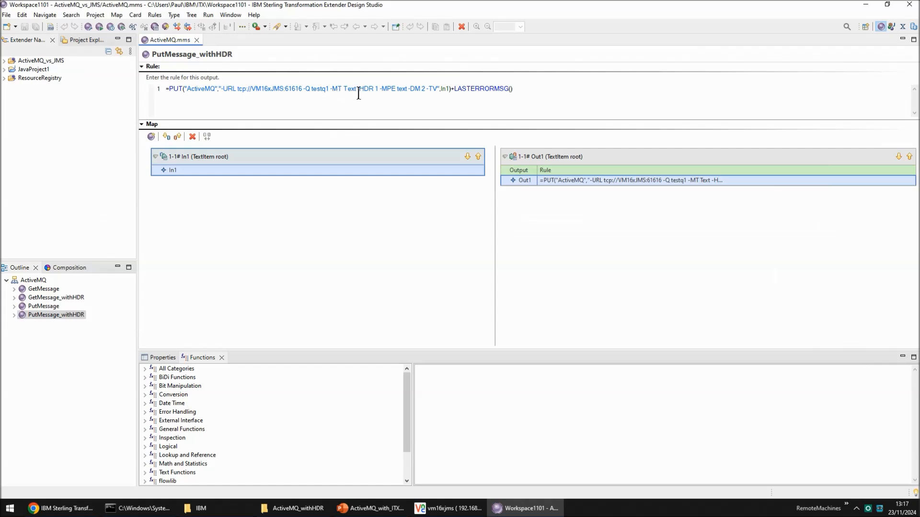
left_click_drag(358, 93, 380, 94)
left_click(441, 90)
double_click(441, 90)
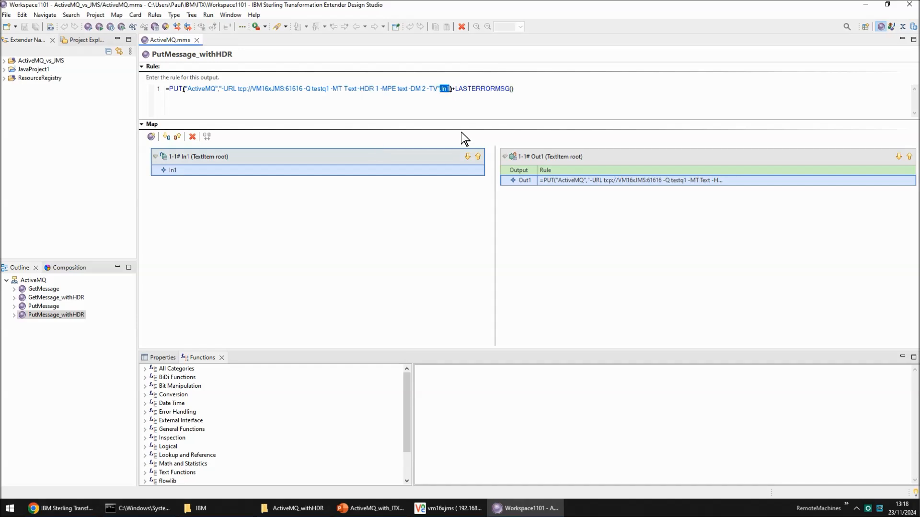
- Run the PutMessage_withHDR map to put the In1 data on the testq1 queue
left_click(212, 159)
left_click(214, 156)
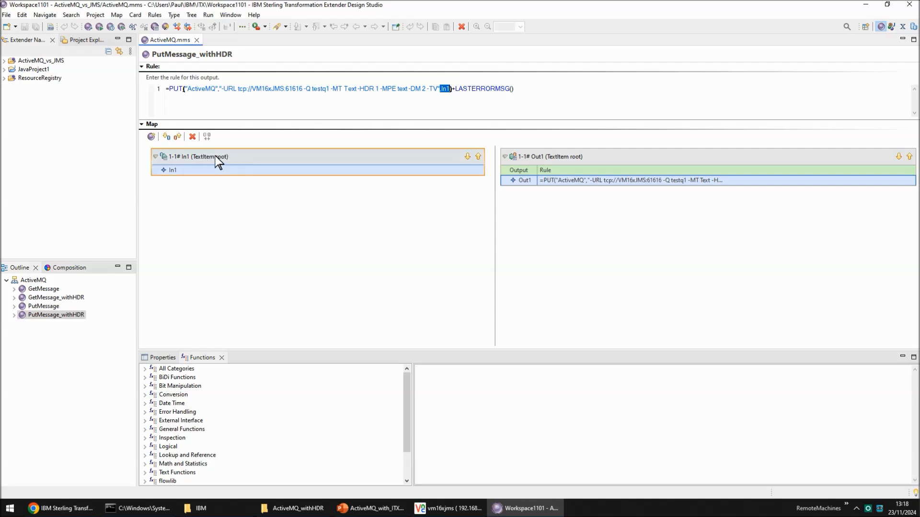
left_click(174, 172)
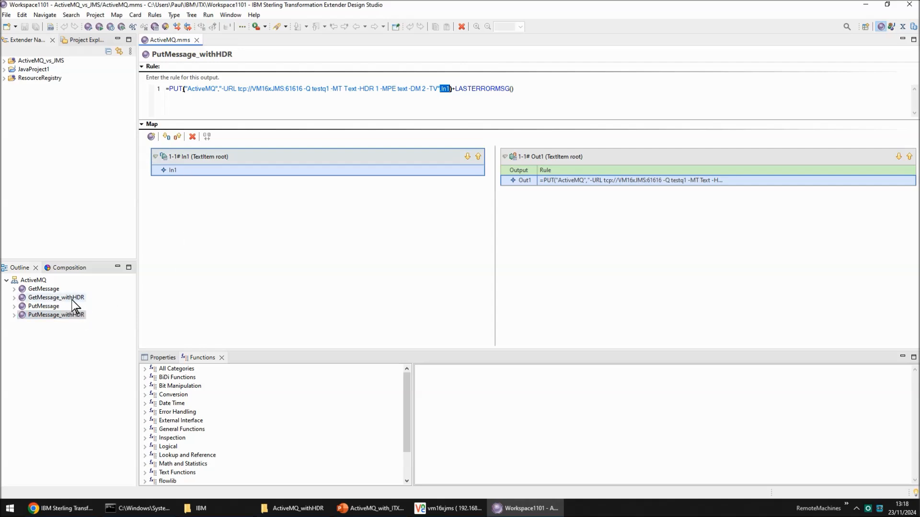
left_click(566, 223)
left_click(297, 194)
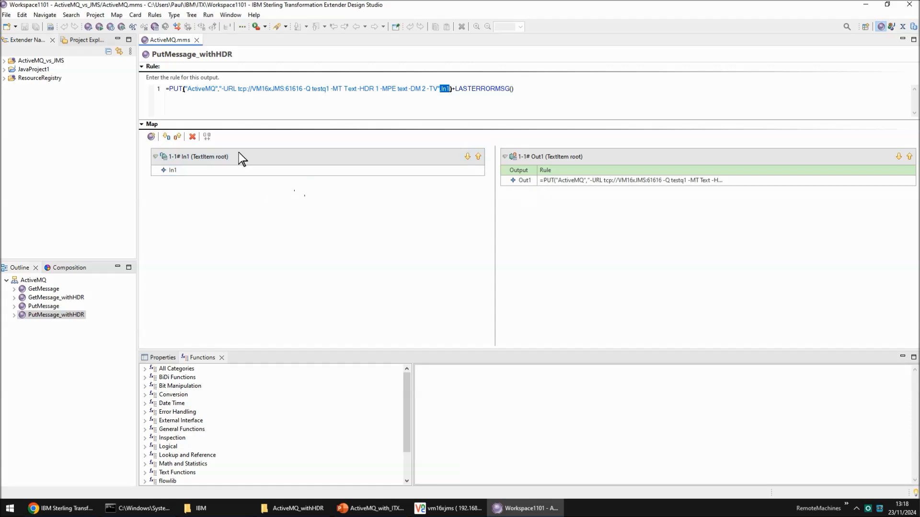
left_click(99, 26)
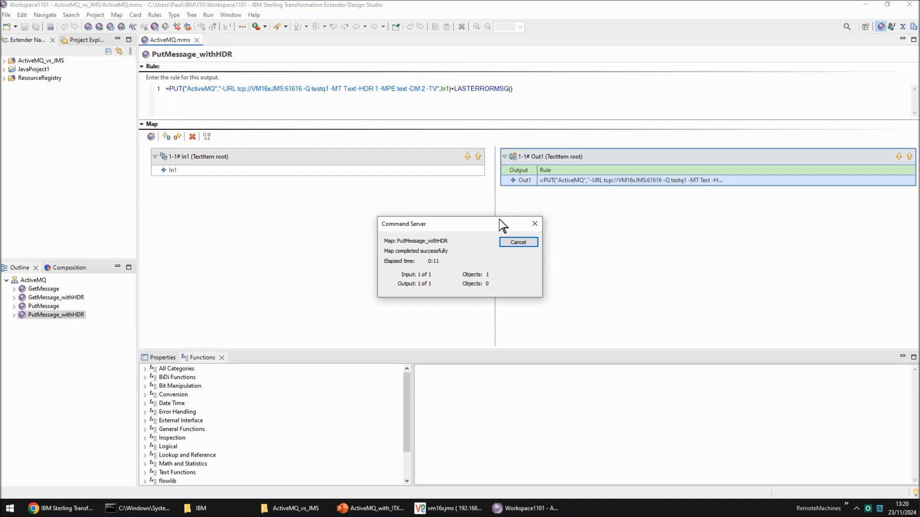
- Close the PutMessage_withHDR run results and refresh the ActiveMQ Queues page in the VNC session
left_click(518, 242)
left_click(450, 509)
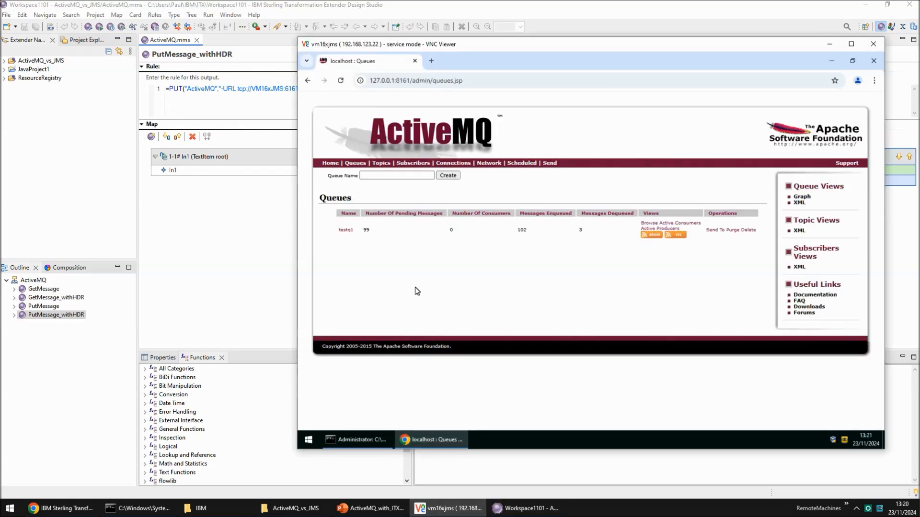
left_click(339, 80)
left_click(208, 254)
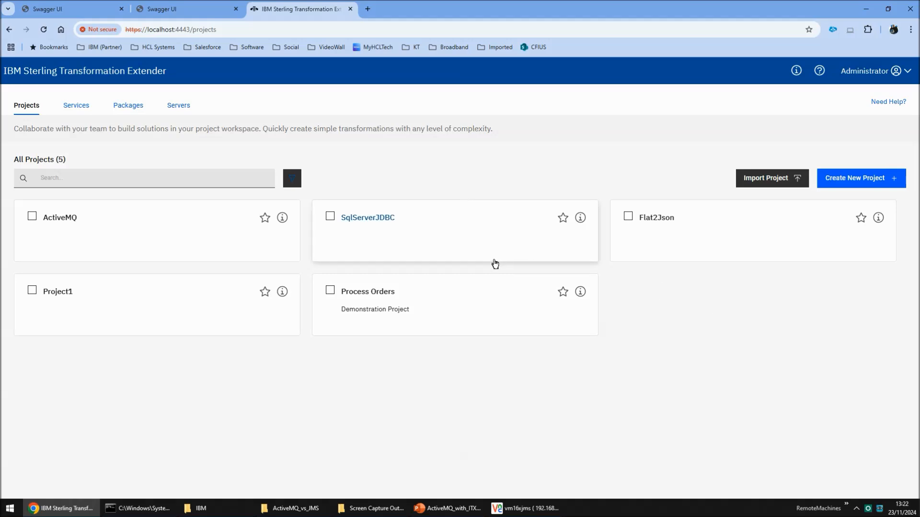
- In the Transformation Extender web designer in Chrome, open the ActiveMQ project and its ActiveMQGet map
left_click(67, 218)
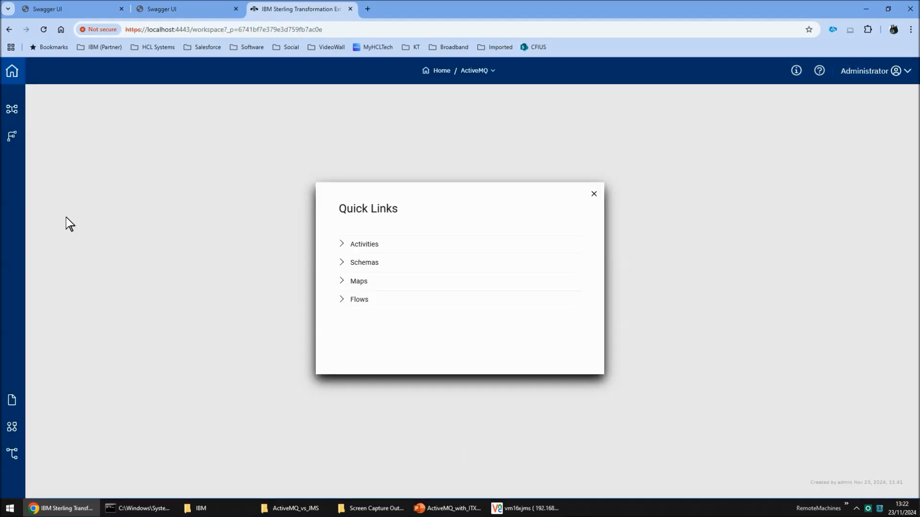
left_click(15, 108)
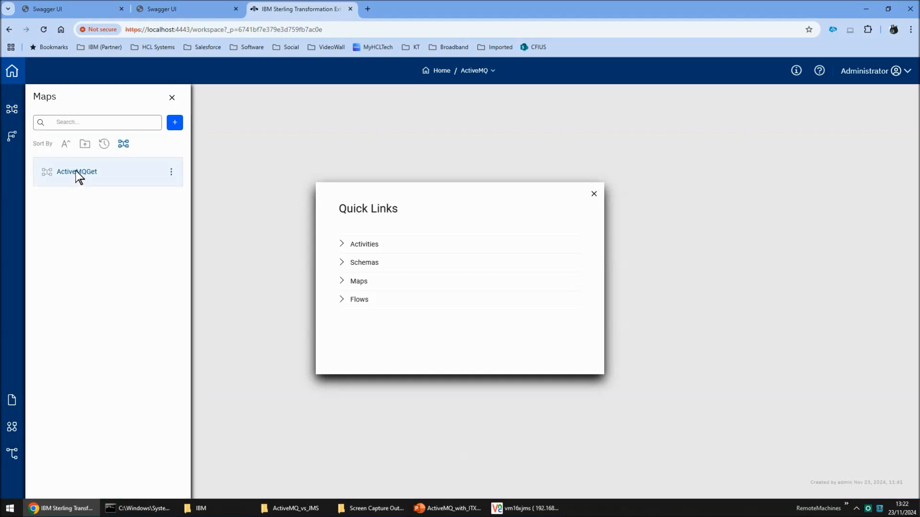
left_click(90, 173)
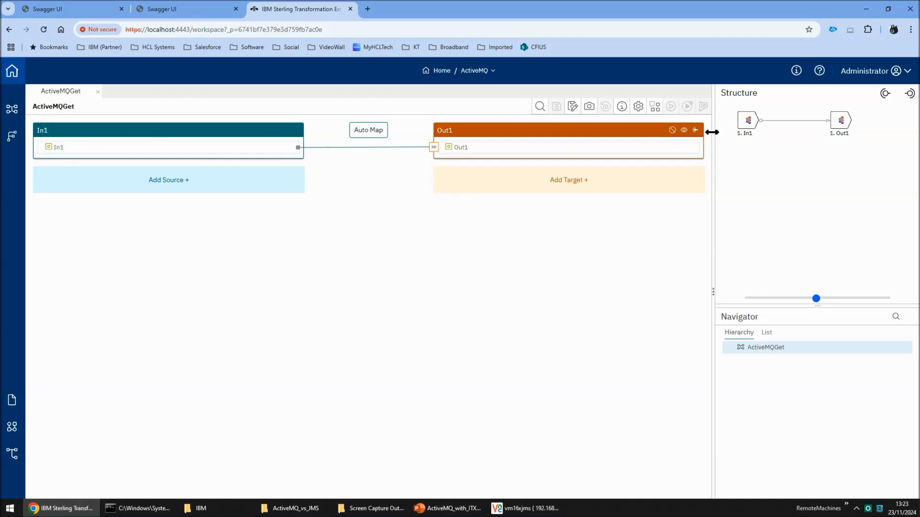
- Examine the connection type and command line of the ActiveMQGet map's In1 source, leaving its settings as they are
right_click(744, 121)
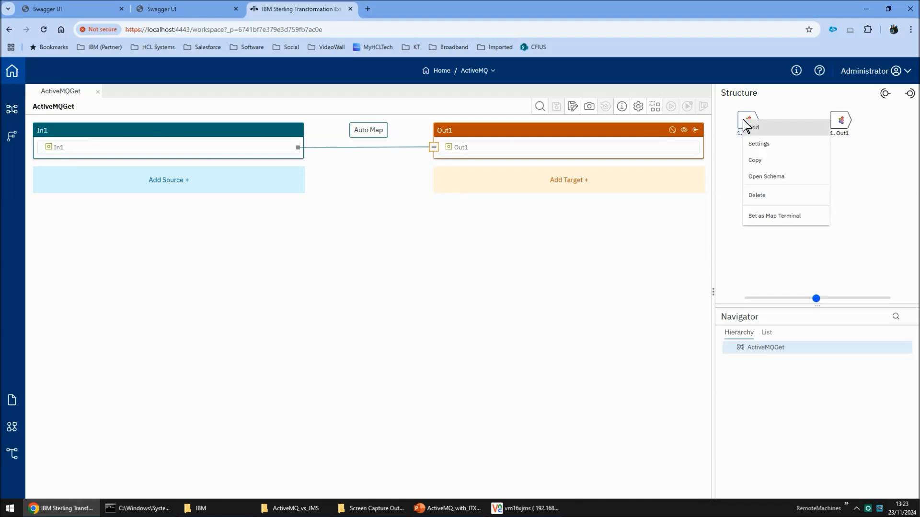
left_click(769, 144)
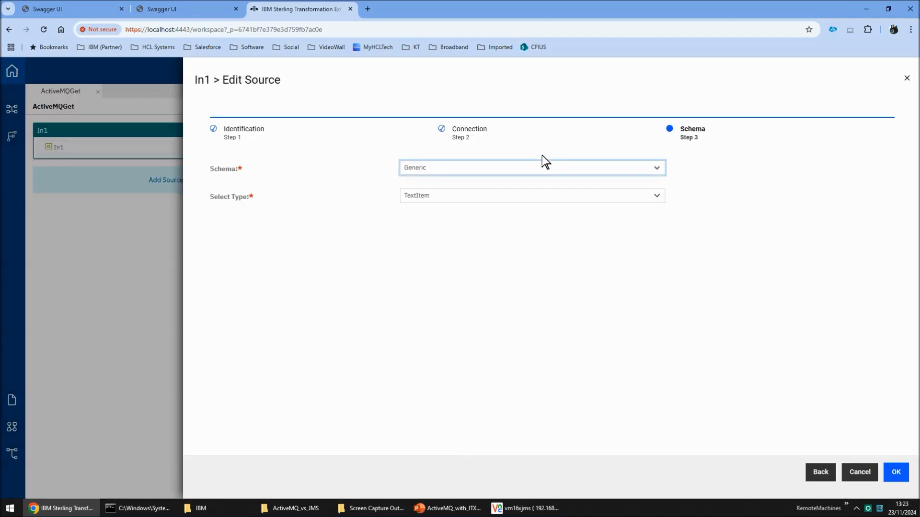
left_click(470, 130)
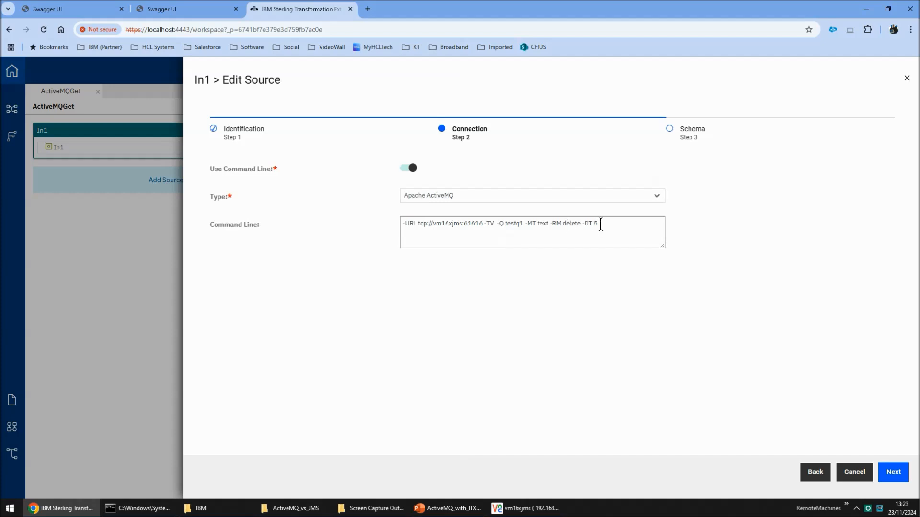
left_click(851, 473)
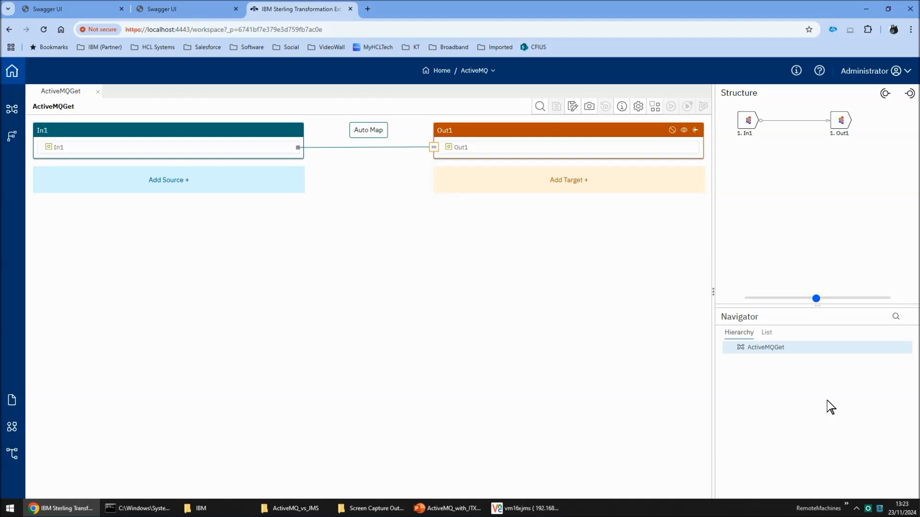
- Examine the connection type and command line of the Out1 target, leaving its settings as they are
right_click(841, 121)
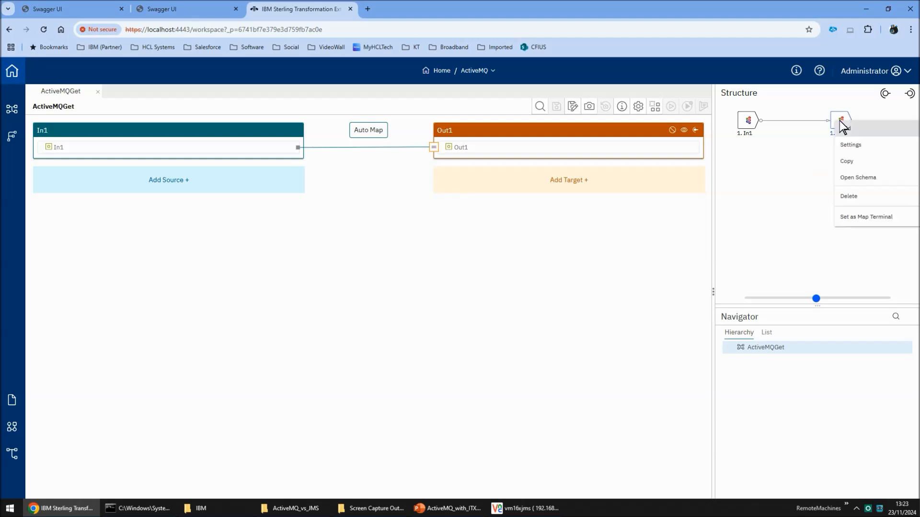
left_click(860, 145)
left_click(459, 128)
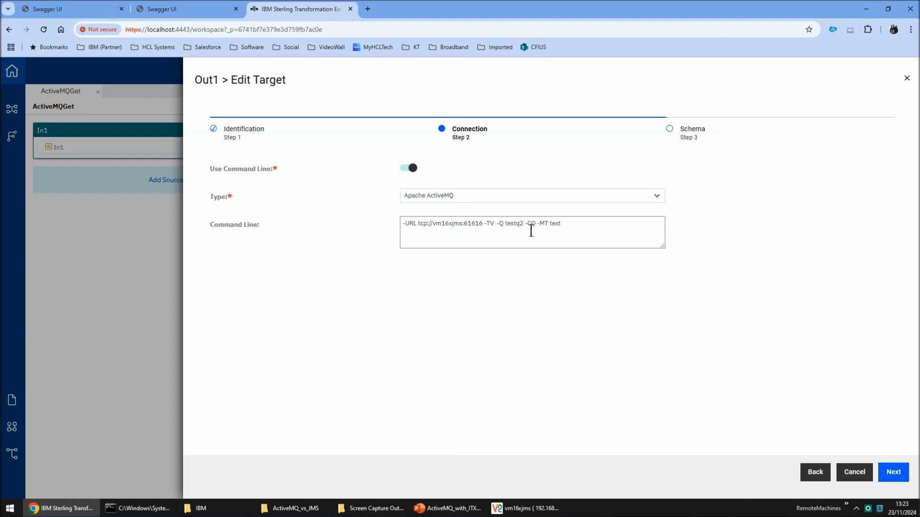
left_click(850, 473)
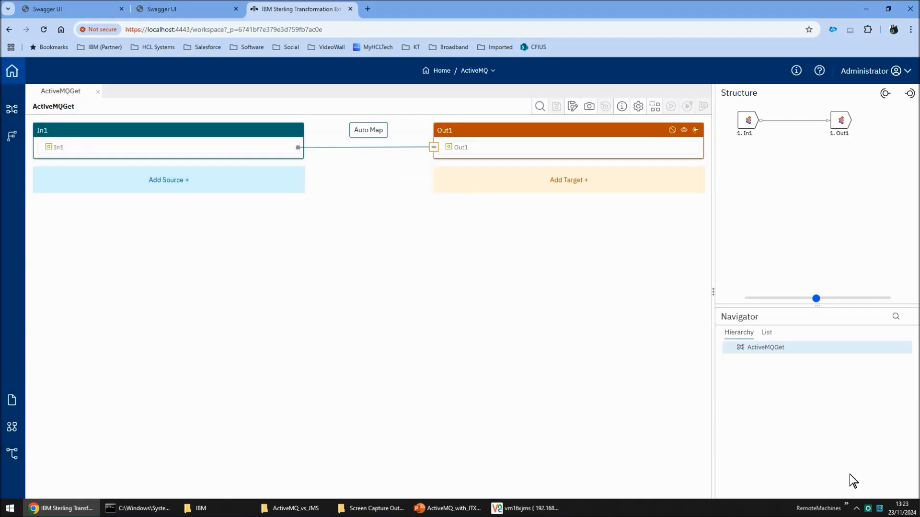
- Check the Queues page in the VNC session, build and run the ActiveMQGet map in Chrome, and refresh the Queues page
left_click(526, 508)
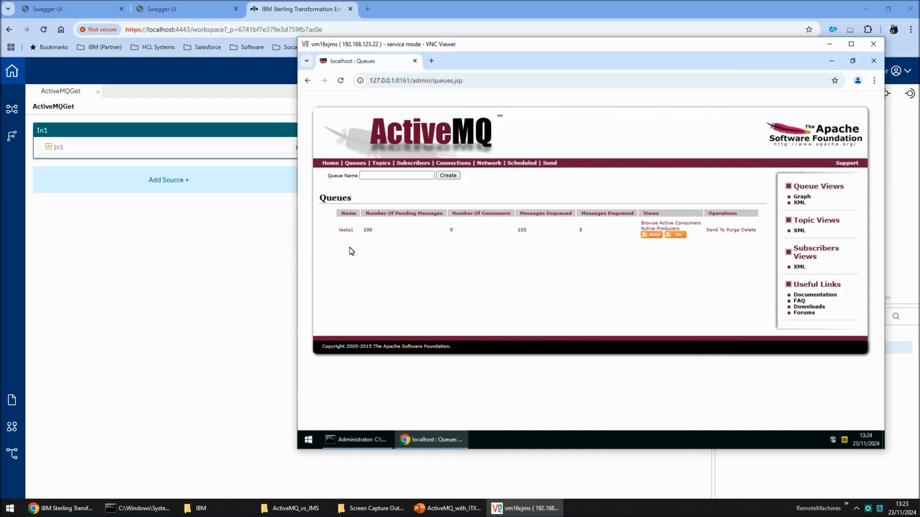
key("alt+Tab")
left_click(652, 107)
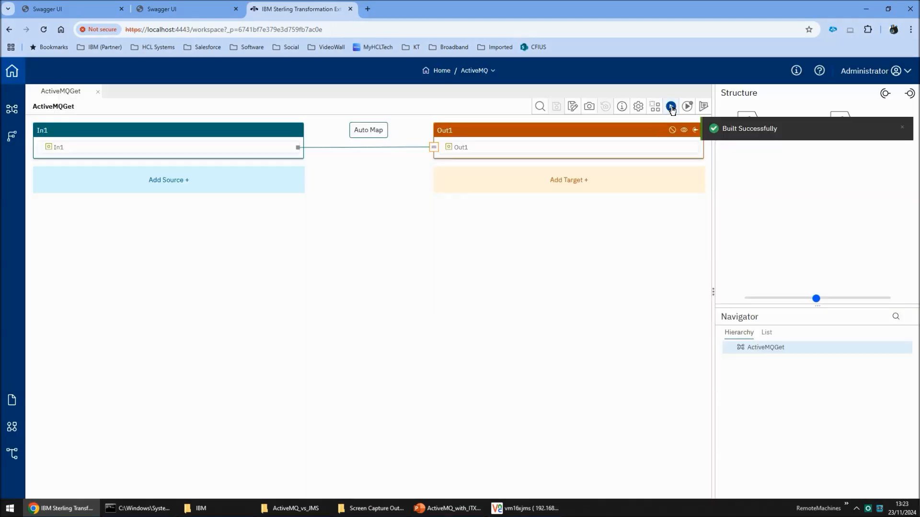
left_click(671, 107)
left_click(526, 507)
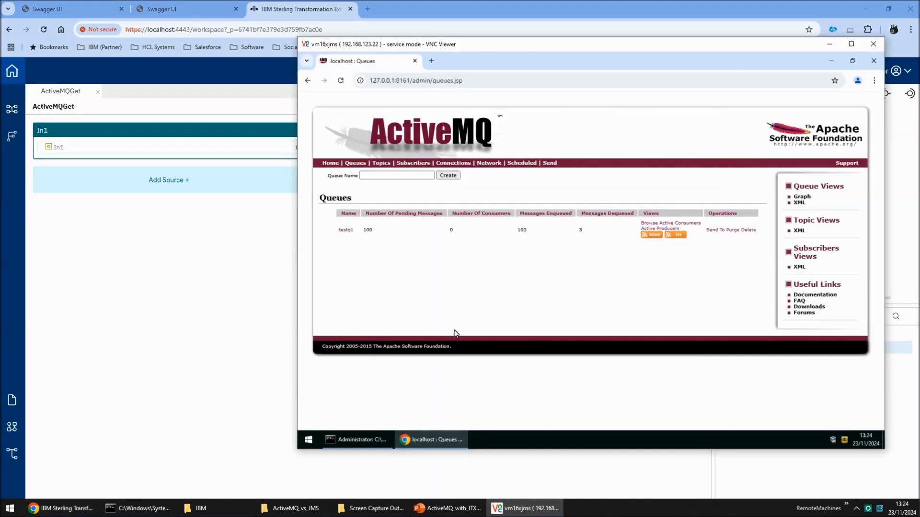
left_click(340, 81)
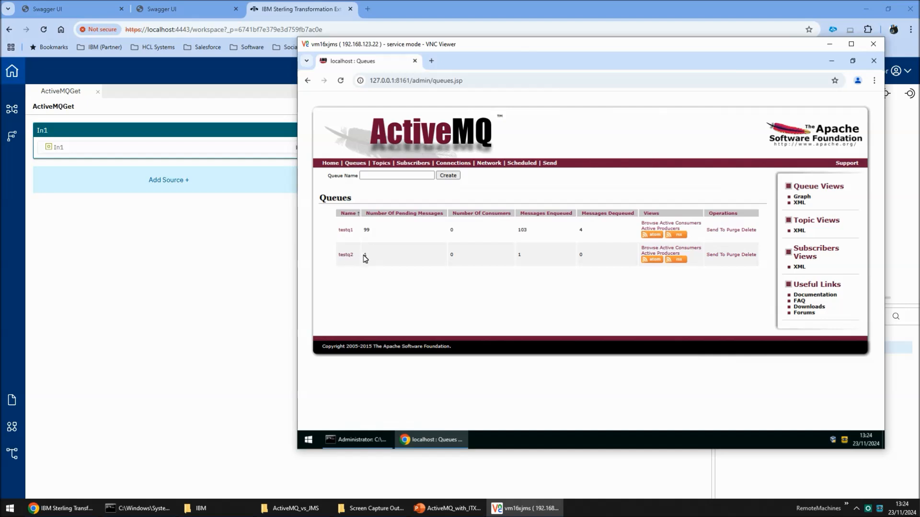
- Switch back to Chrome, open the ActiveMQFlow flow, and examine its ActiveMQGet node and In1 terminal
left_click(241, 253)
right_click(742, 120)
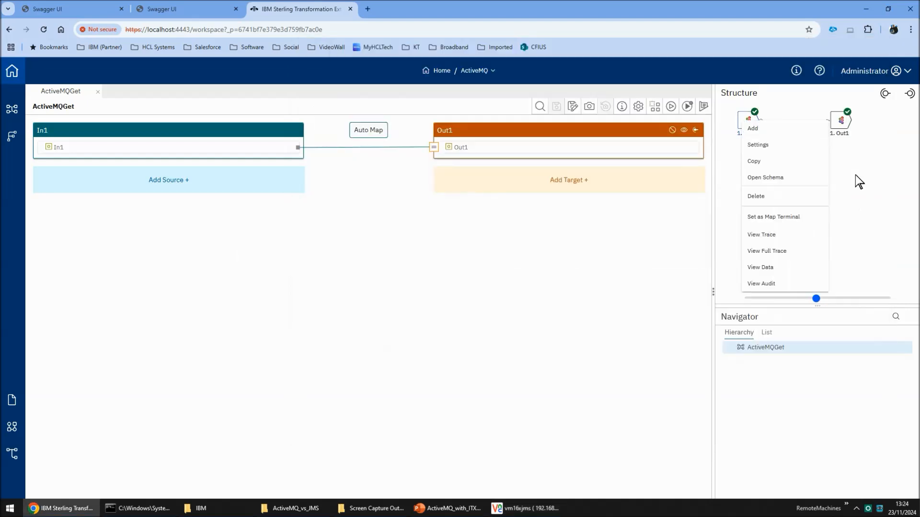
left_click(855, 174)
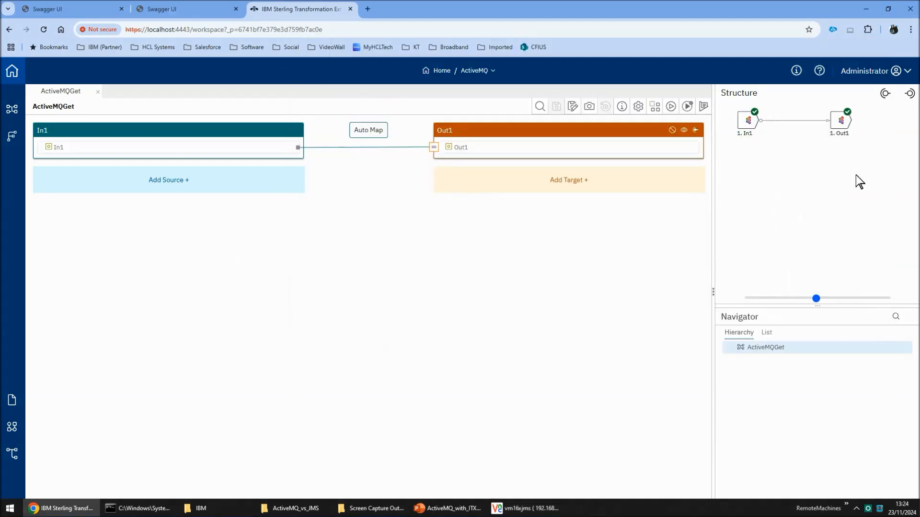
left_click(11, 137)
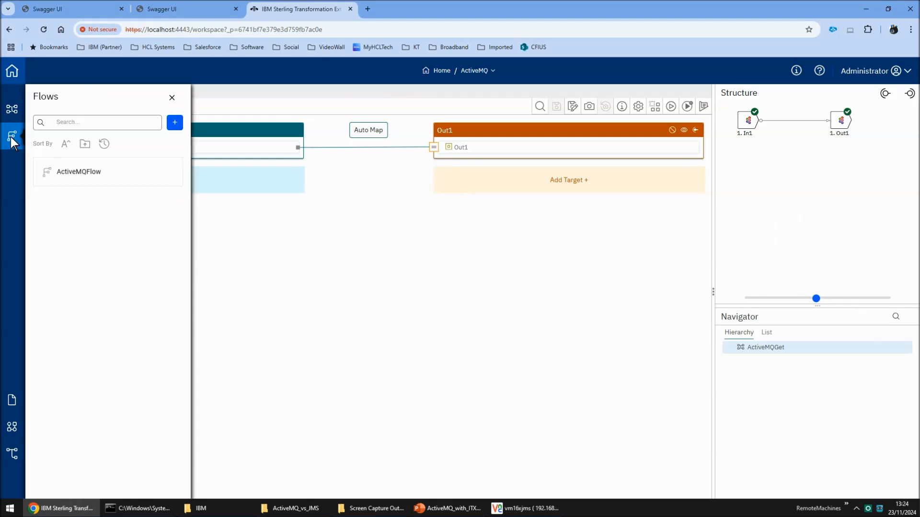
left_click(84, 171)
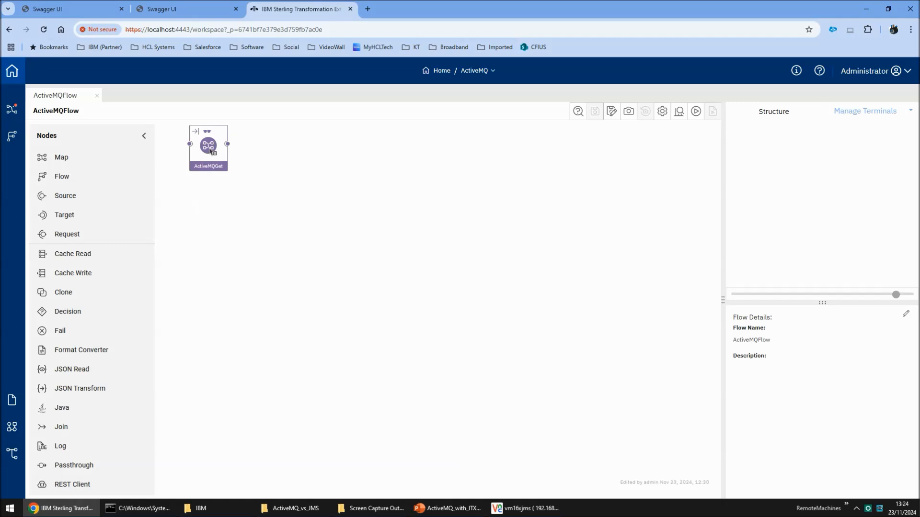
left_click(210, 150)
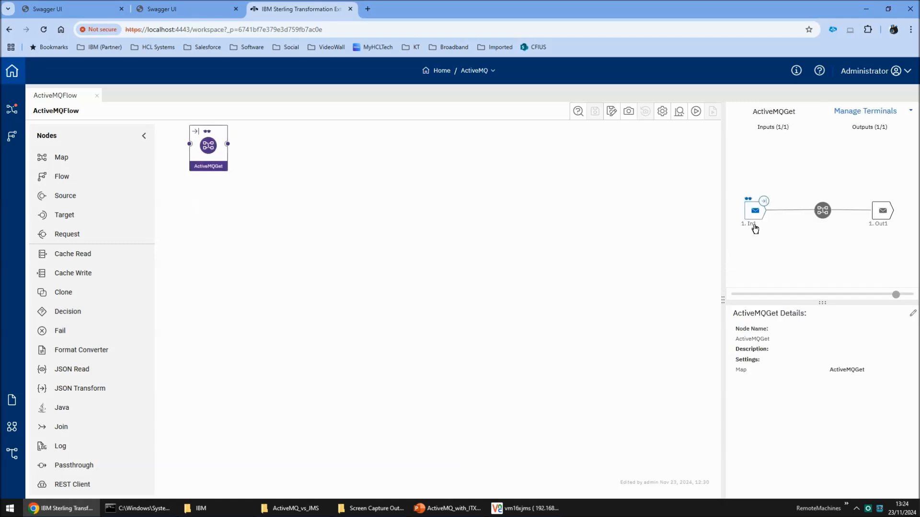
right_click(756, 215)
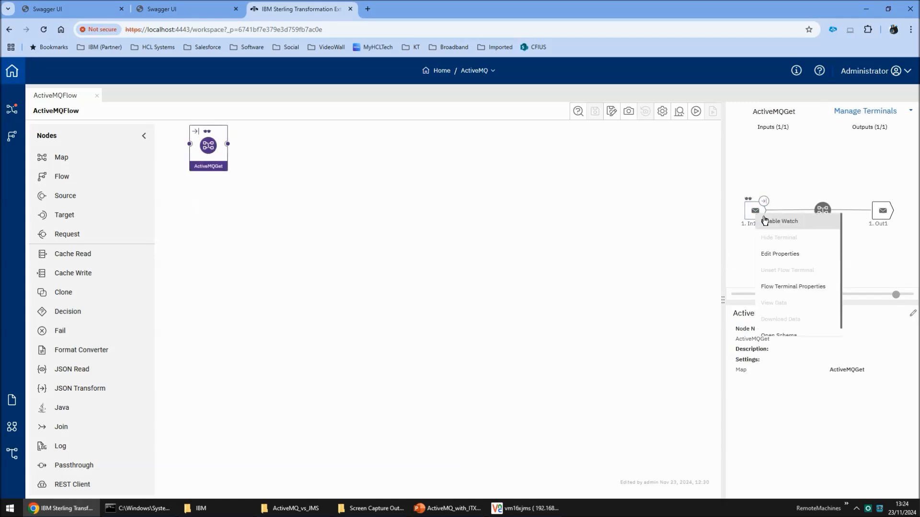
left_click(507, 205)
- Go to the project packages and examine which flows Package5 includes, without saving changes
left_click(10, 72)
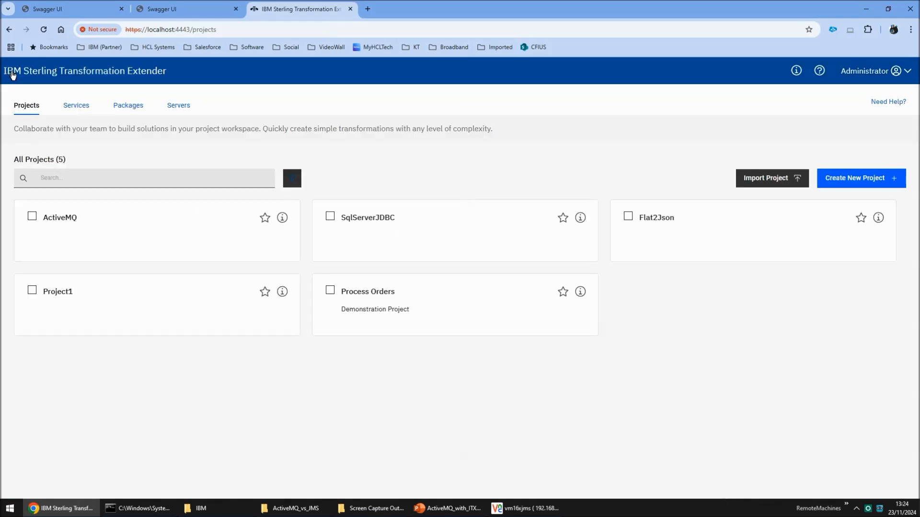
left_click(129, 108)
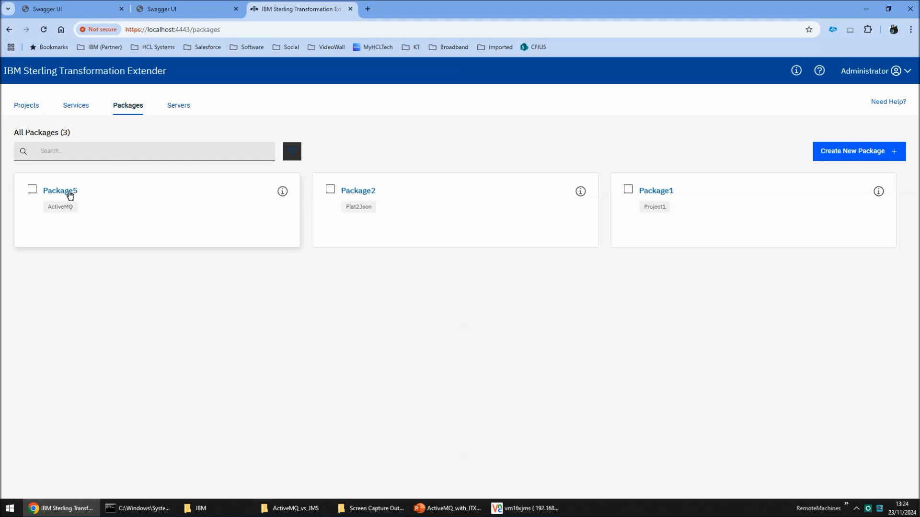
left_click(52, 191)
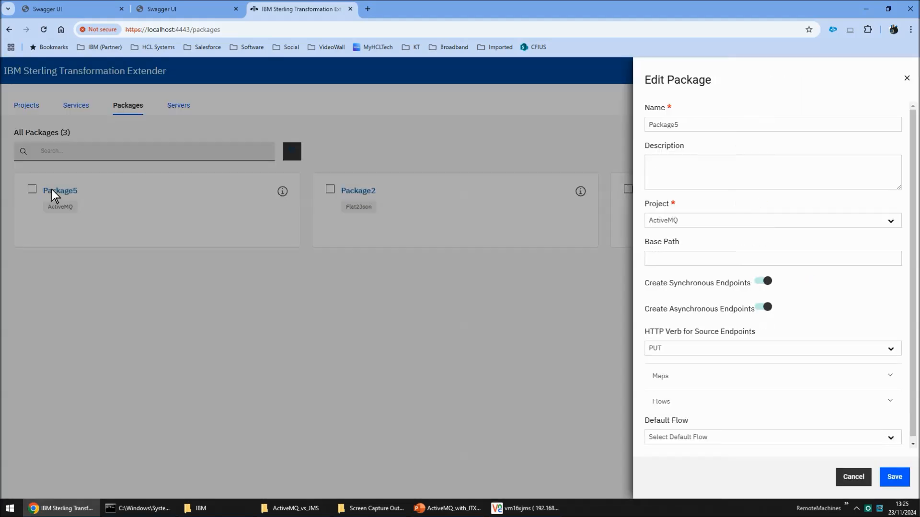
left_click(694, 398)
scroll(723, 403, "down", 1)
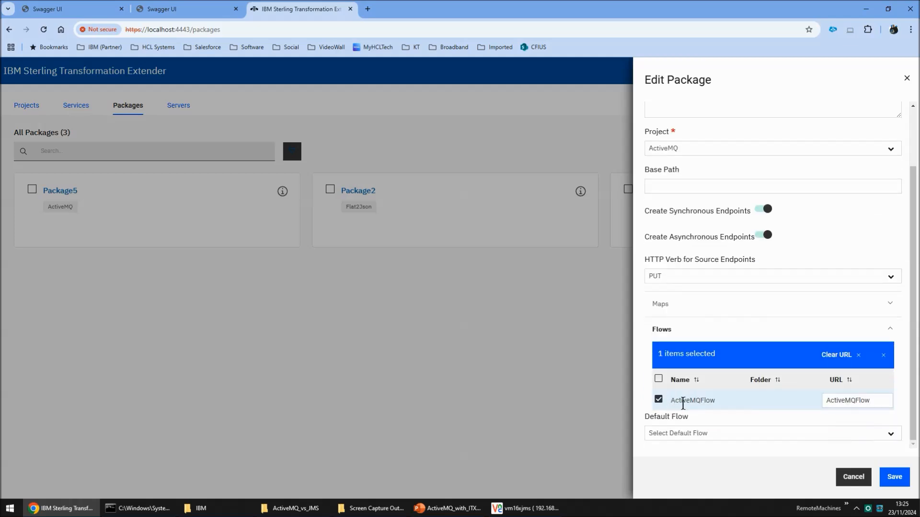
left_click(853, 477)
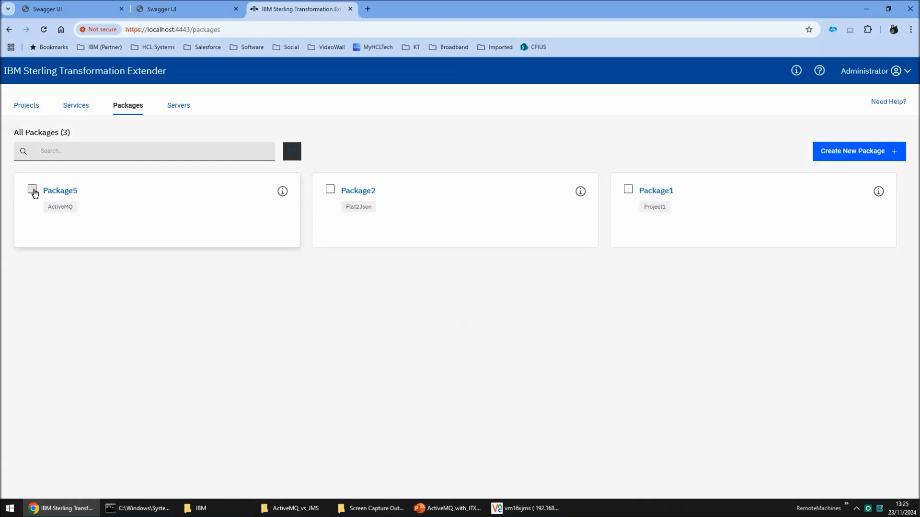
- Deploy Package5 to the Local server, checking the Swagger endpoints page before starting the deployment
left_click(32, 190)
left_click(714, 152)
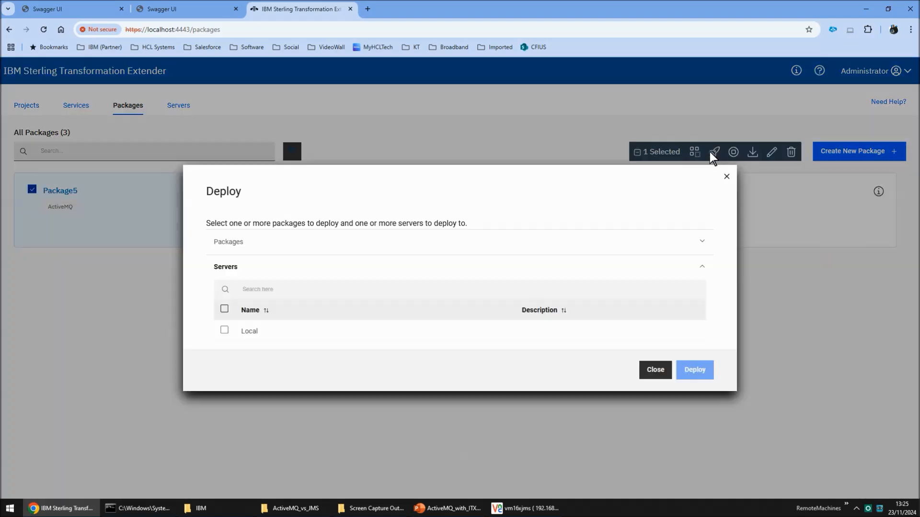
left_click(225, 331)
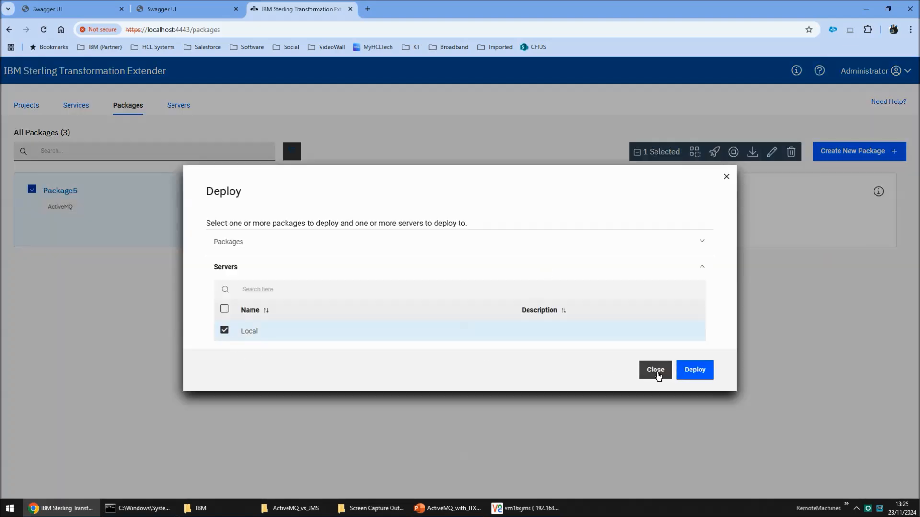
left_click(182, 6)
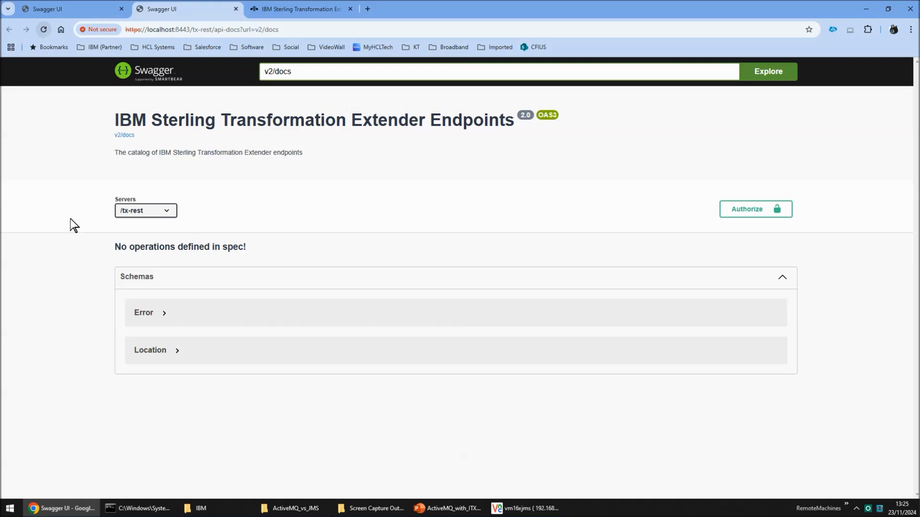
left_click(300, 6)
left_click(696, 372)
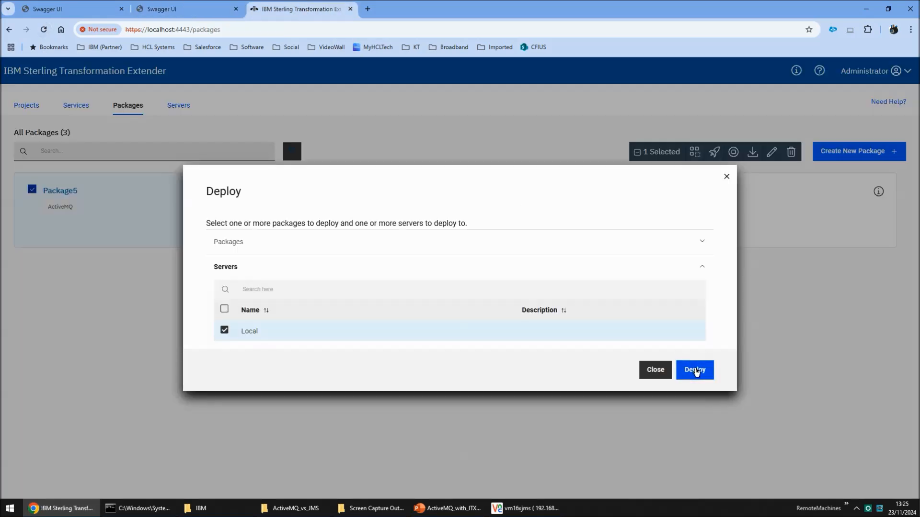
left_click(662, 385)
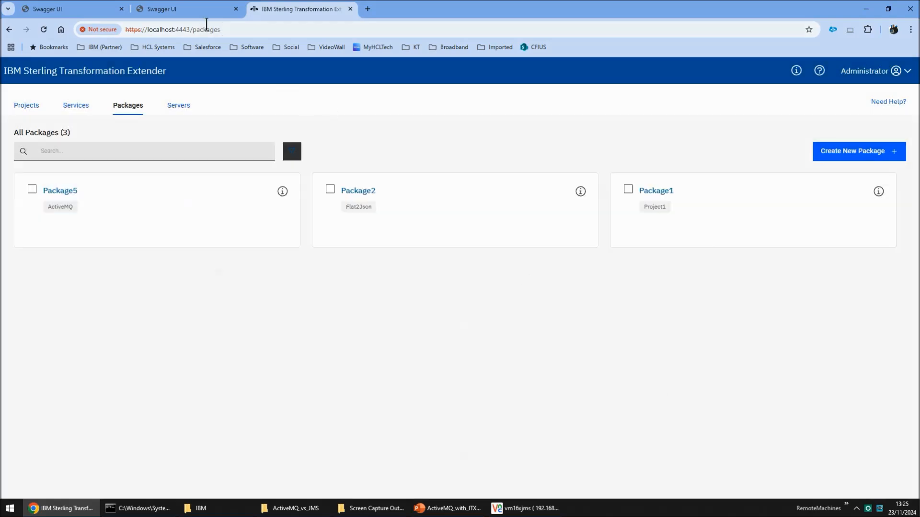
- Reload the Swagger endpoints page to look for the ActiveMQFlow operations, and check the Queues page in the VNC session
left_click(197, 12)
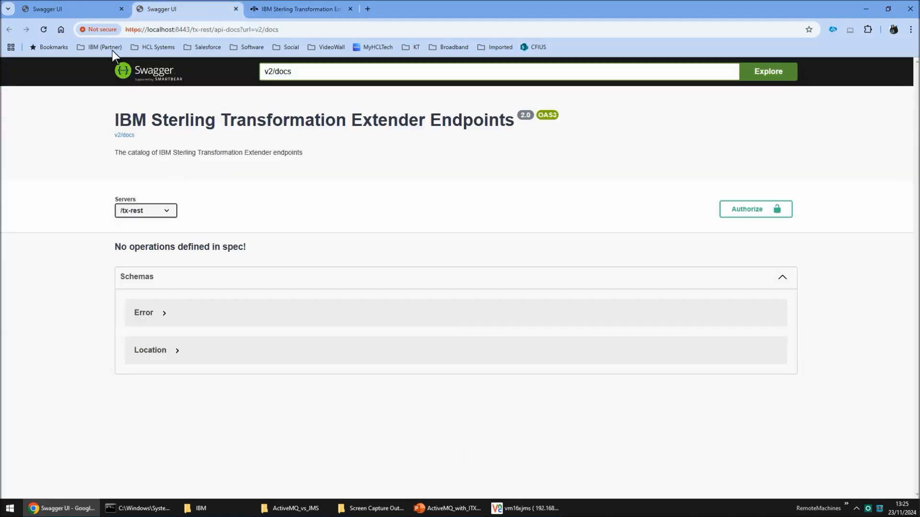
left_click(44, 29)
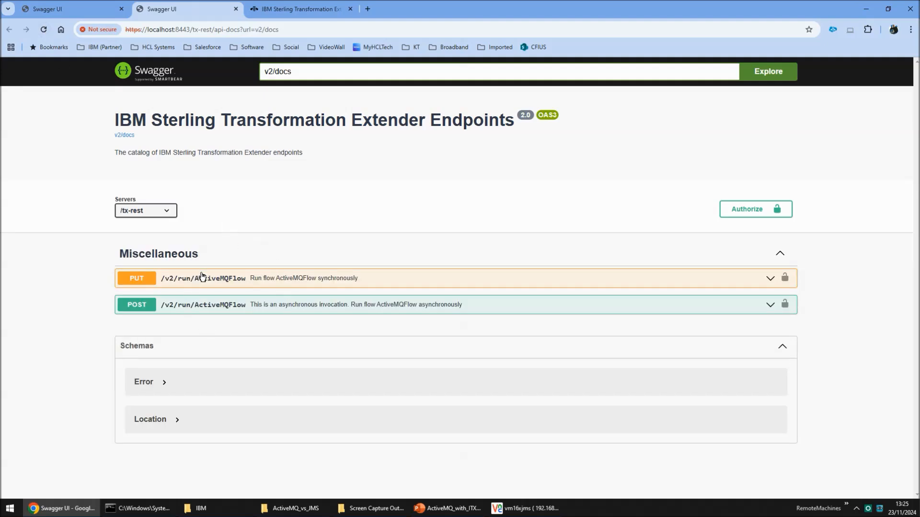
left_click(533, 511)
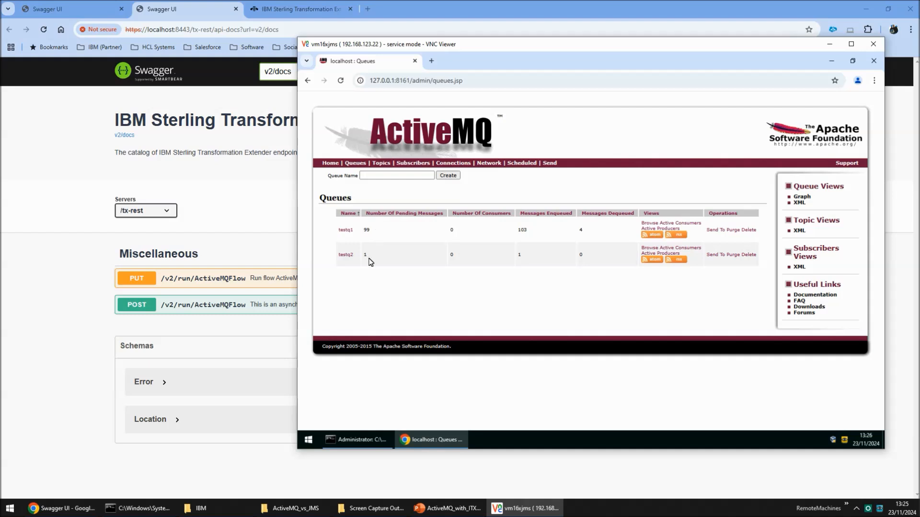
- Reload the ActiveMQ Queues page repeatedly to check the testq1 and testq2 message counts
left_click(342, 81)
left_click(341, 81)
left_click(341, 81)
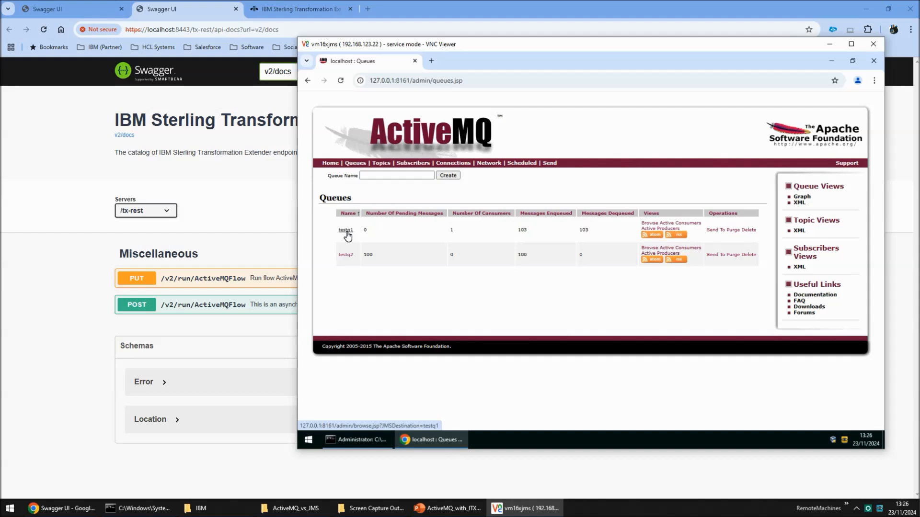
- Switch back to Transformation Extender in Chrome and open the ActiveMQGet map in the ActiveMQ project
left_click(277, 6)
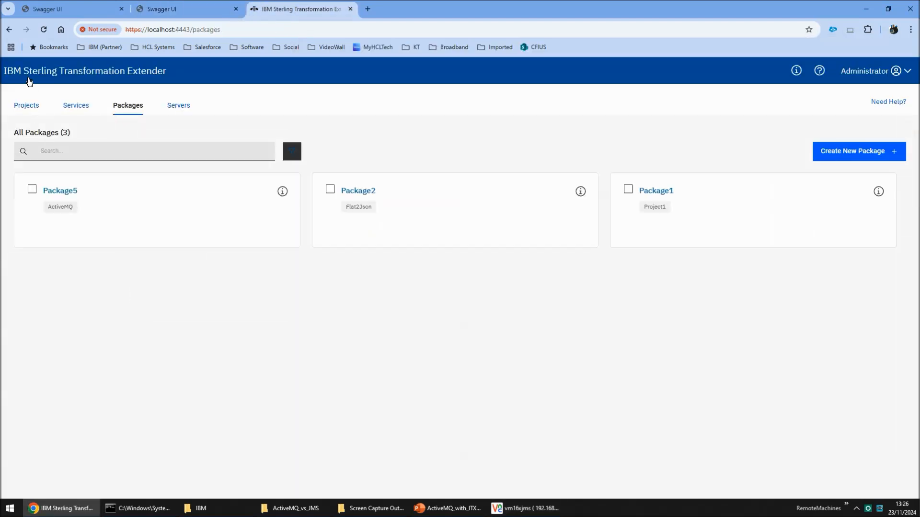
left_click(28, 106)
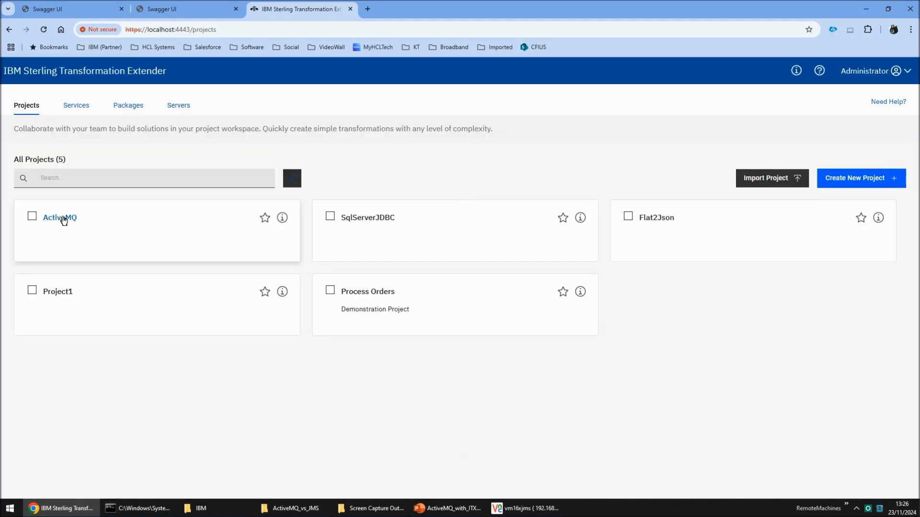
left_click(60, 217)
left_click(11, 111)
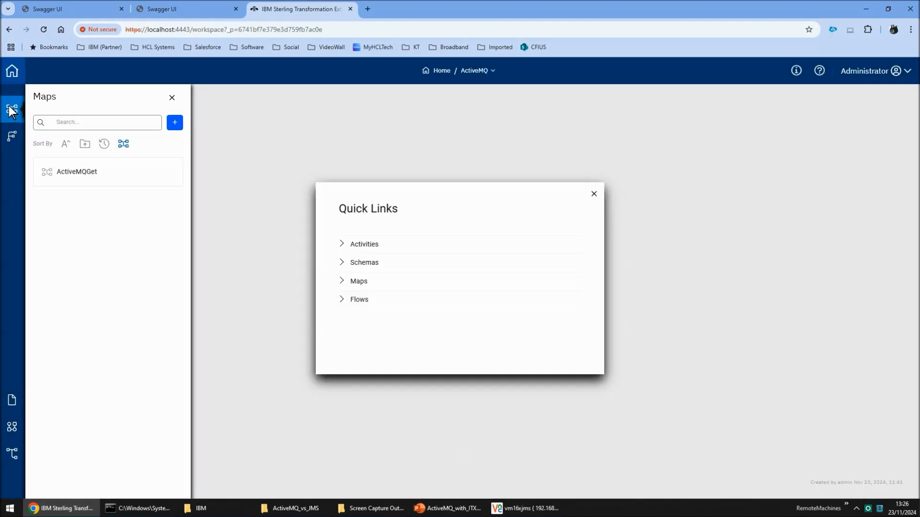
left_click(70, 170)
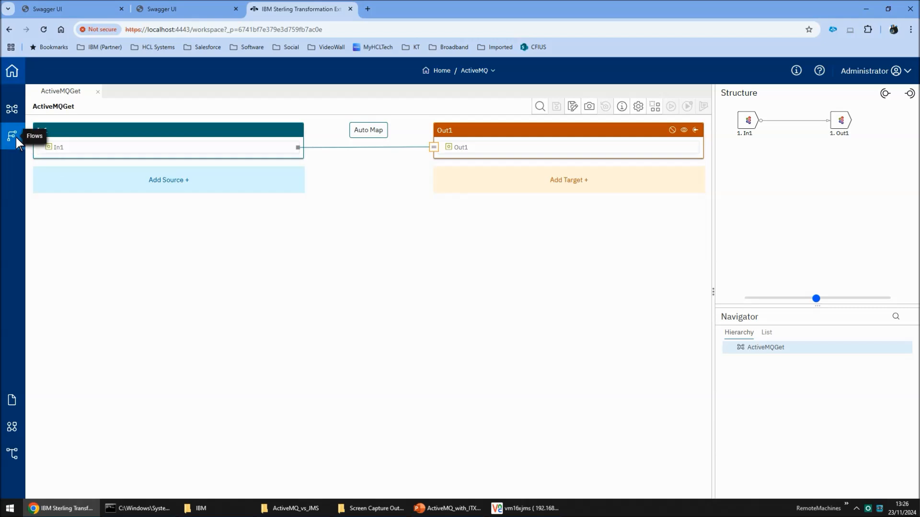
- Open the ActiveMQFlow flow and examine the options available for the In1 terminal of its ActiveMQGet node
left_click(17, 140)
left_click(83, 171)
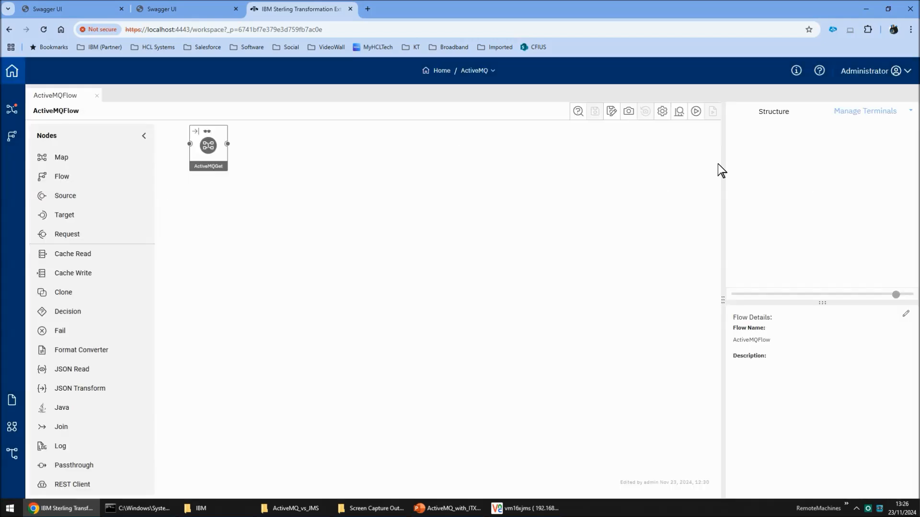
left_click(224, 144)
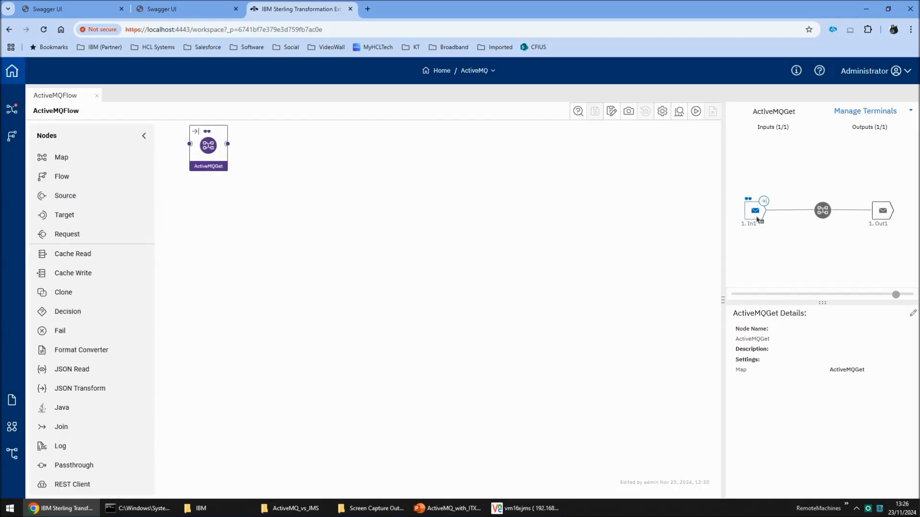
right_click(757, 219)
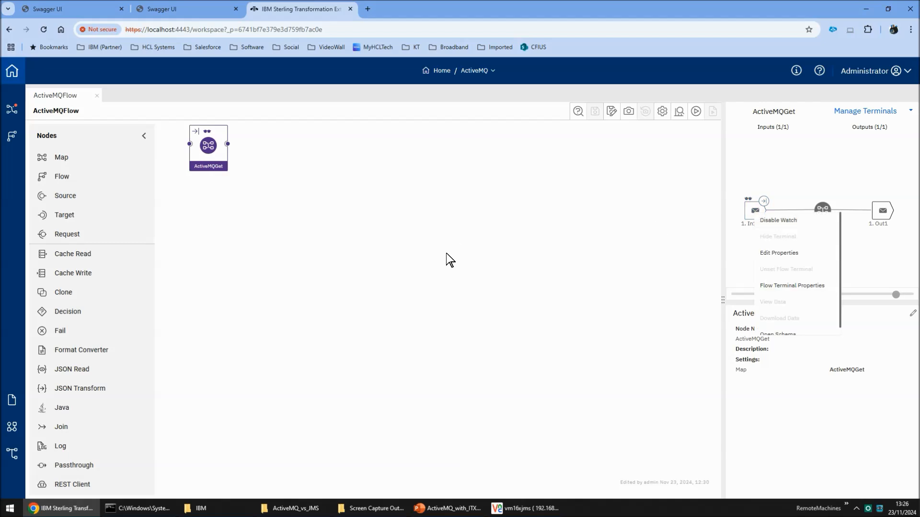
- Bring up the VNC session, switch to the command prompt, and rerun the recent command dtxcmdsv64 PutMessage.mmc -BI
left_click(506, 510)
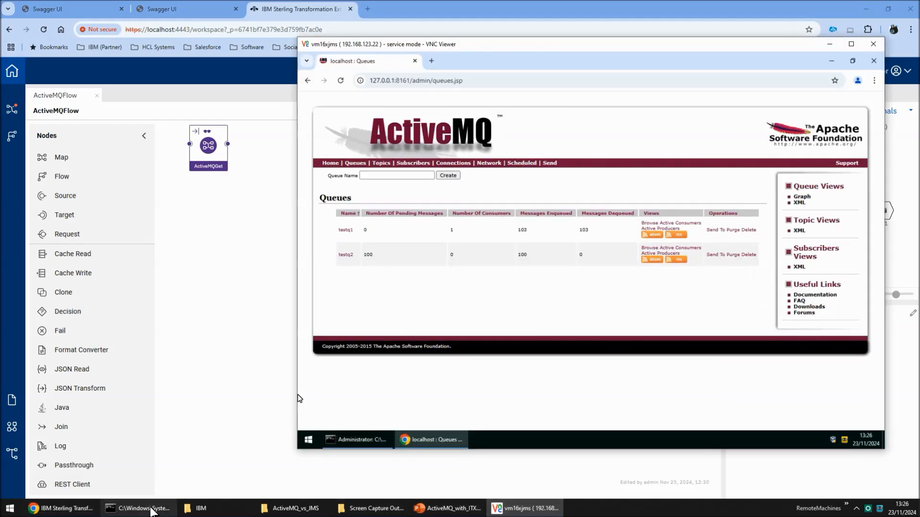
left_click(151, 510)
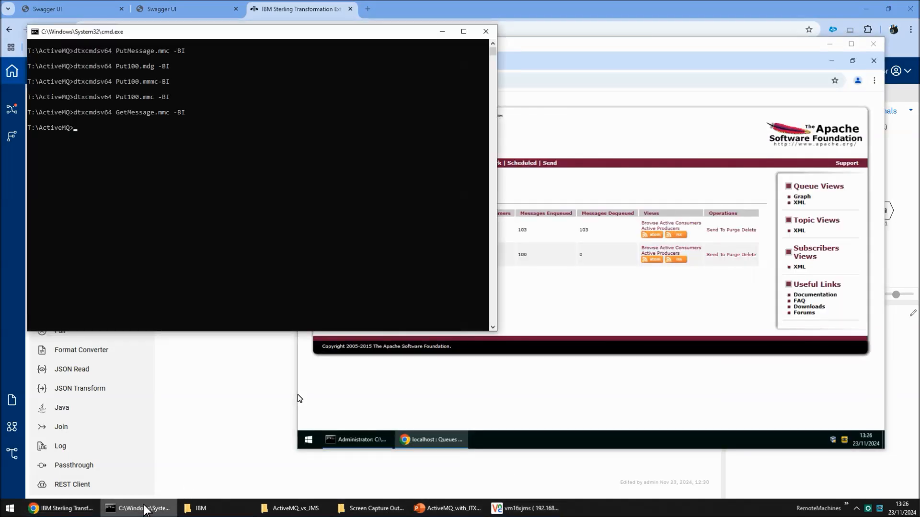
key("Up")
key("Up")
key("Up")
key("Up")
key("Up")
key("Return")
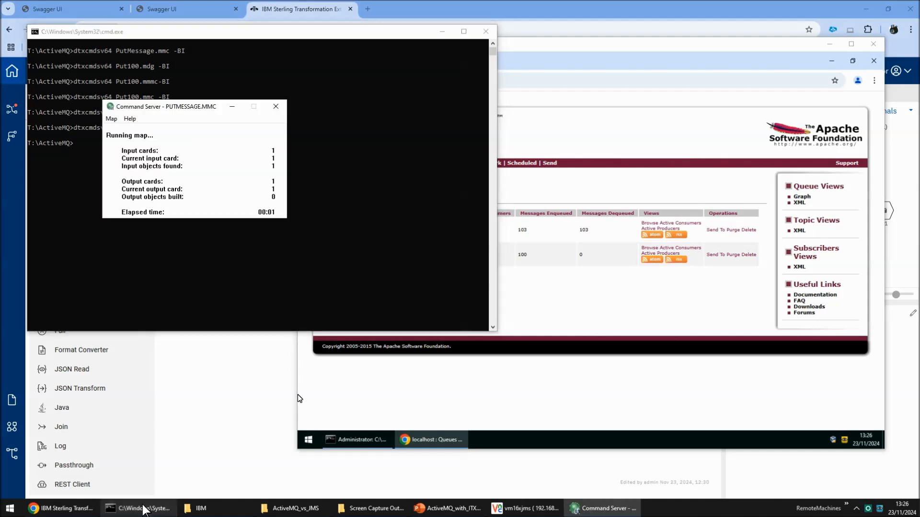
- Return to the VNC session and reload the Queues page to check whether the flow consumed the new testq1 message
left_click(582, 300)
left_click(341, 82)
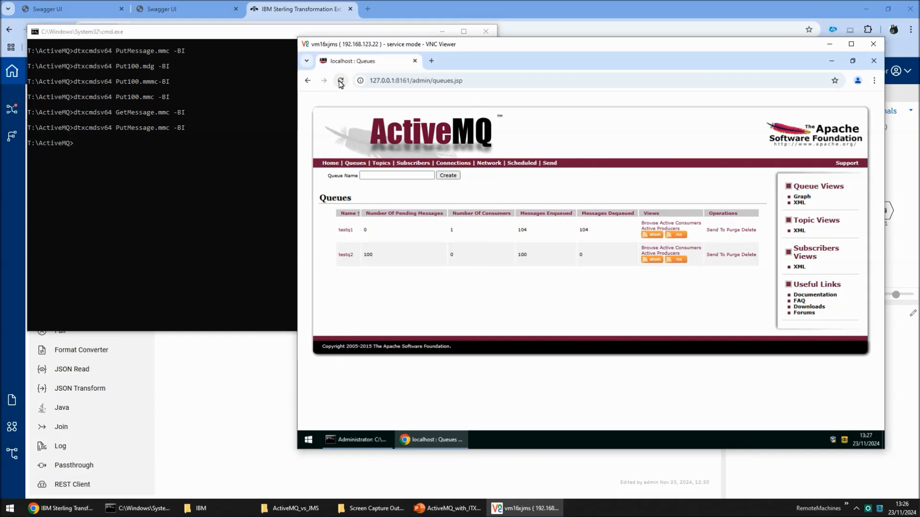
left_click(342, 83)
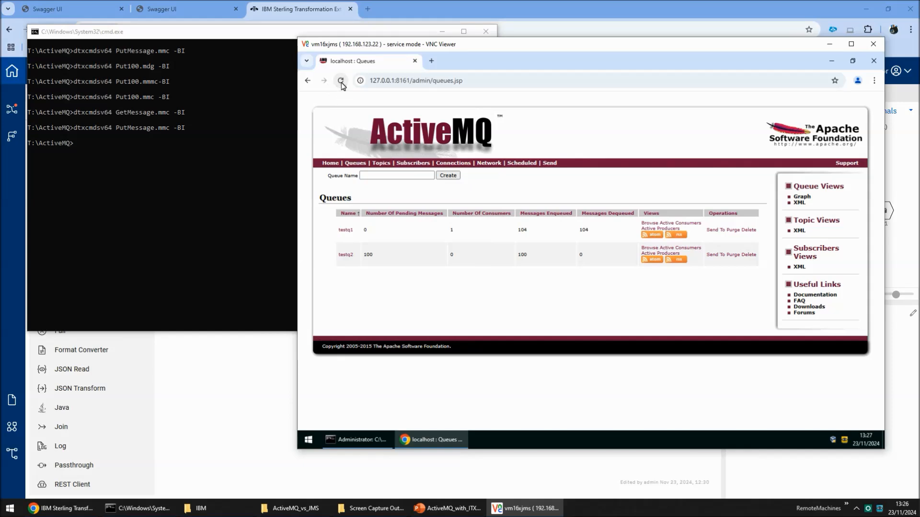